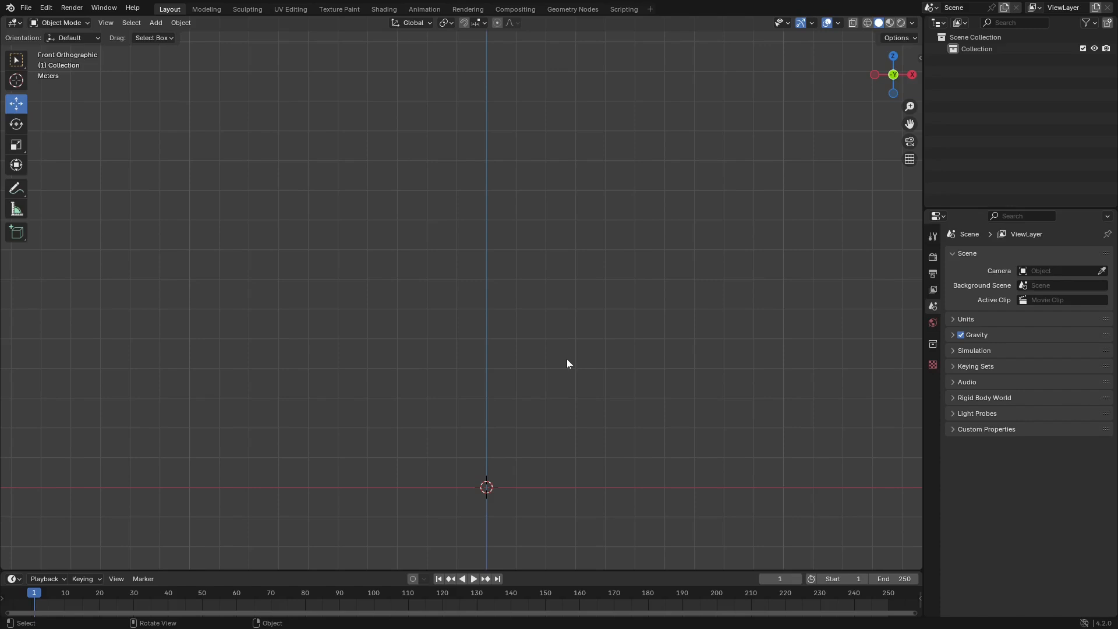
# - Add a cylinder mesh and raise it vertically above the world origin as the base shape of a pot
pyautogui.hotkey('shift', 'a')
pyautogui.moveTo(567, 359)
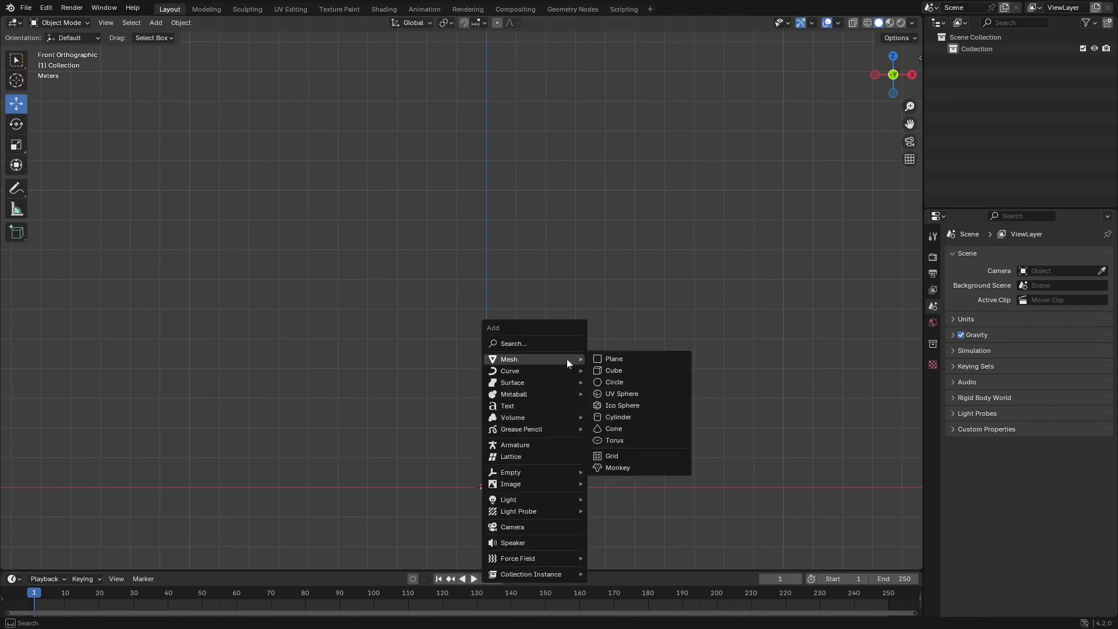
pyautogui.click(647, 416)
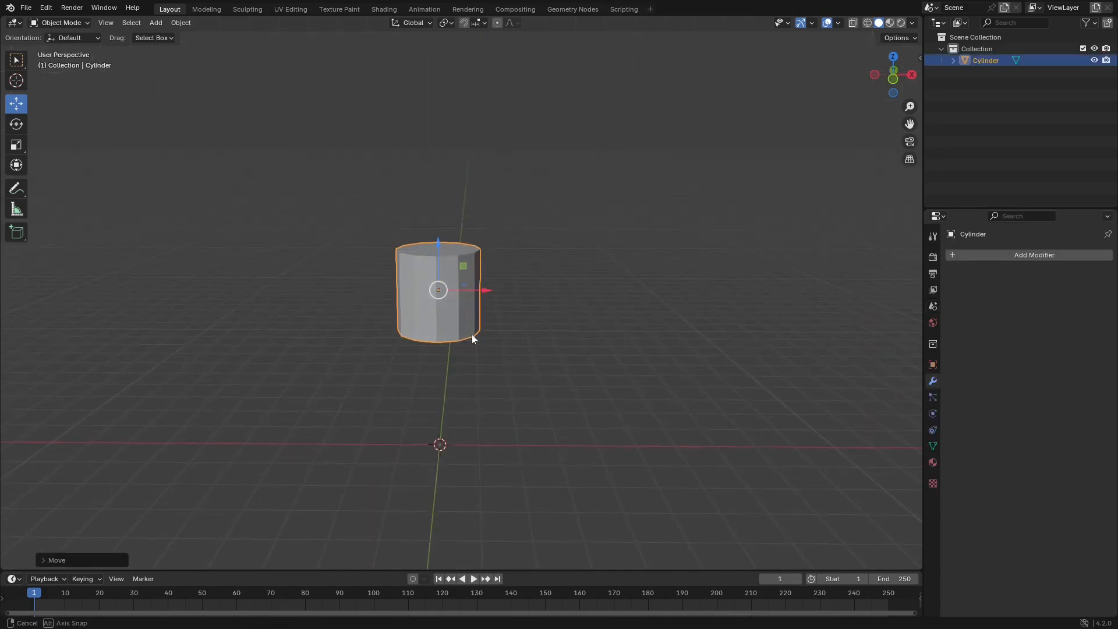
# - Scale the cylinder's bottom edge loop inward to roughly two-thirds so the body tapers toward its base
pyautogui.press('Tab')
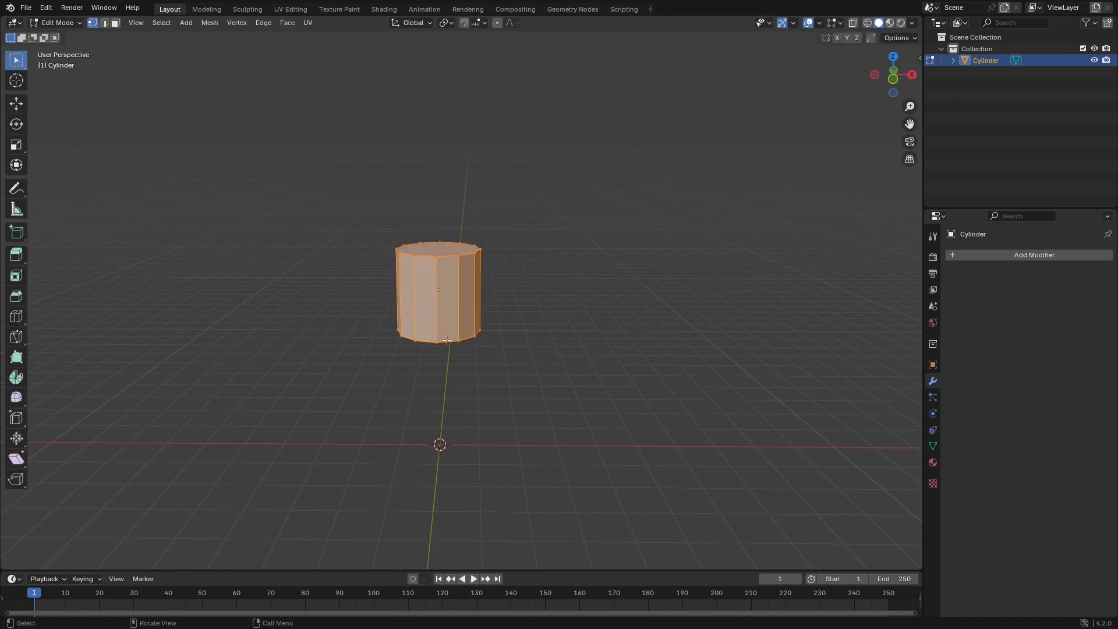
pyautogui.click(464, 342)
pyautogui.keyDown('alt'); pyautogui.click(468, 339); pyautogui.keyUp('alt')
pyautogui.moveTo(464, 352); pyautogui.dragTo(529, 389, button='middle')
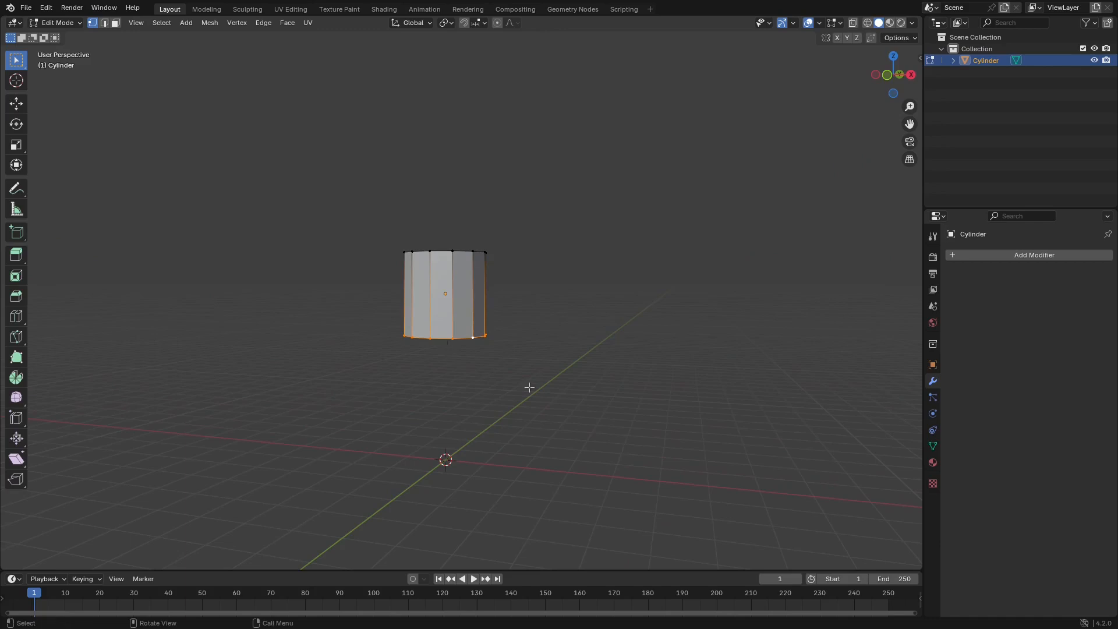
pyautogui.press('s')
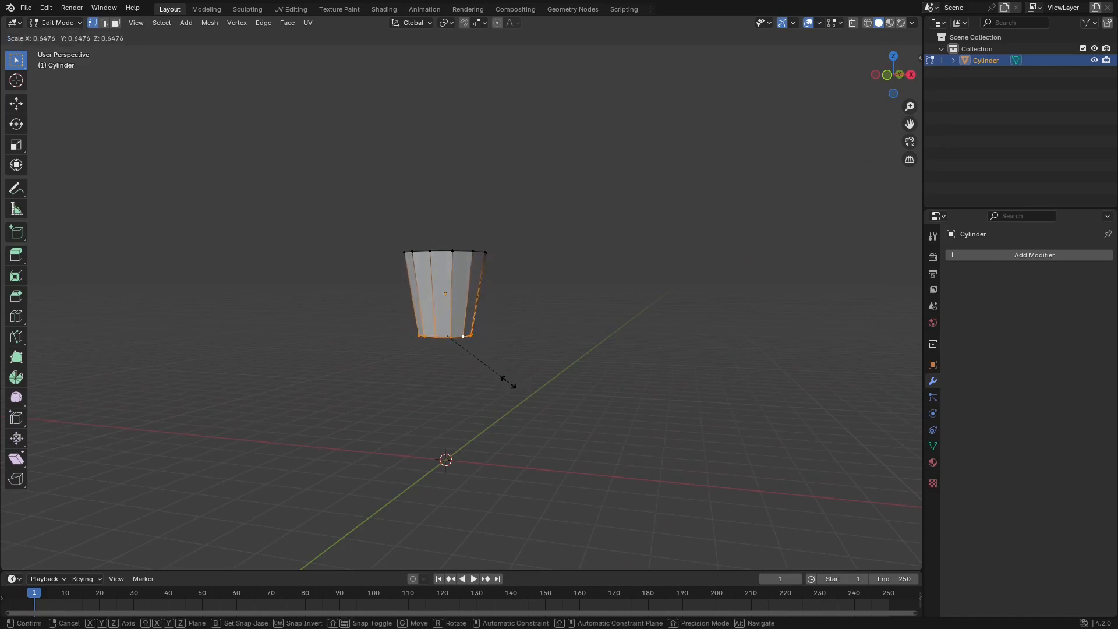
pyautogui.click(514, 385)
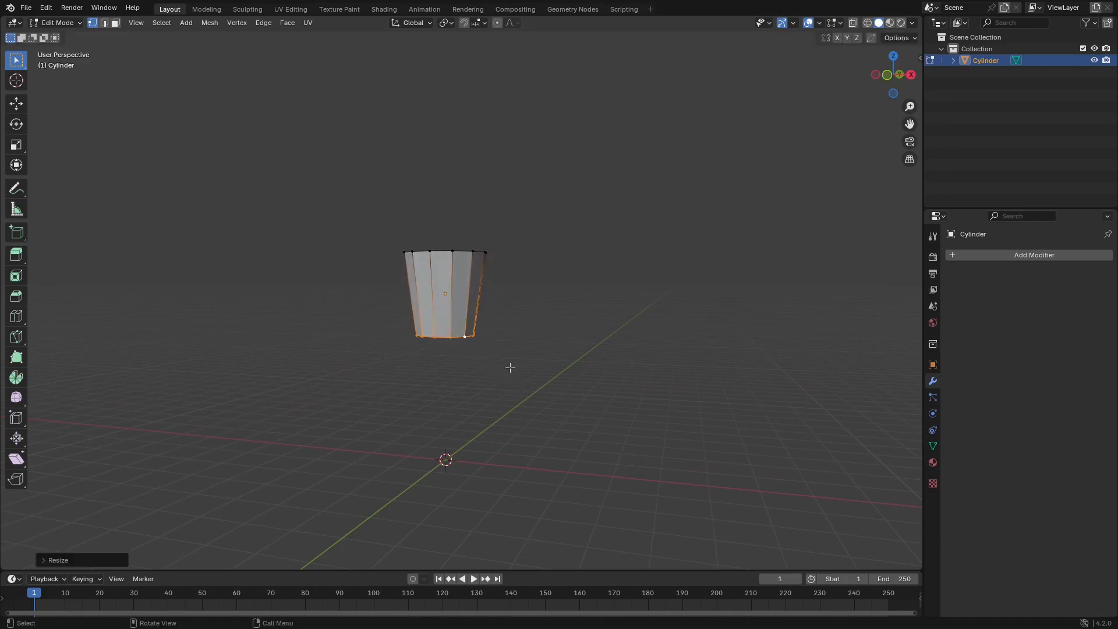
pyautogui.moveTo(510, 367); pyautogui.dragTo(462, 407, button='middle')
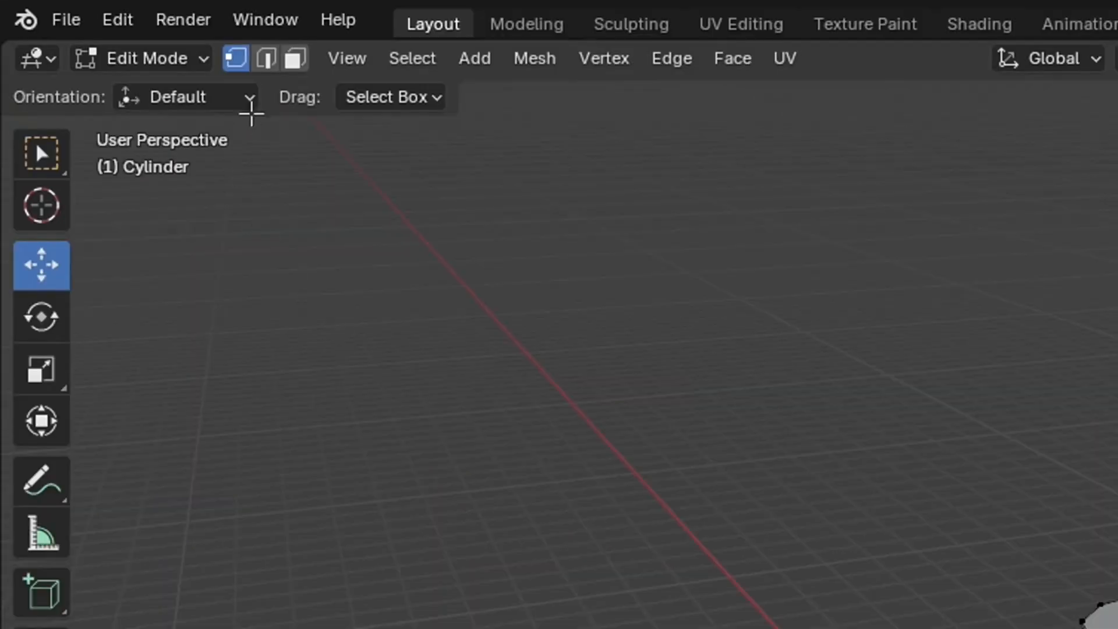
# - Delete the top face of the tapered cylinder in face select mode to open the pot
pyautogui.click(294, 60)
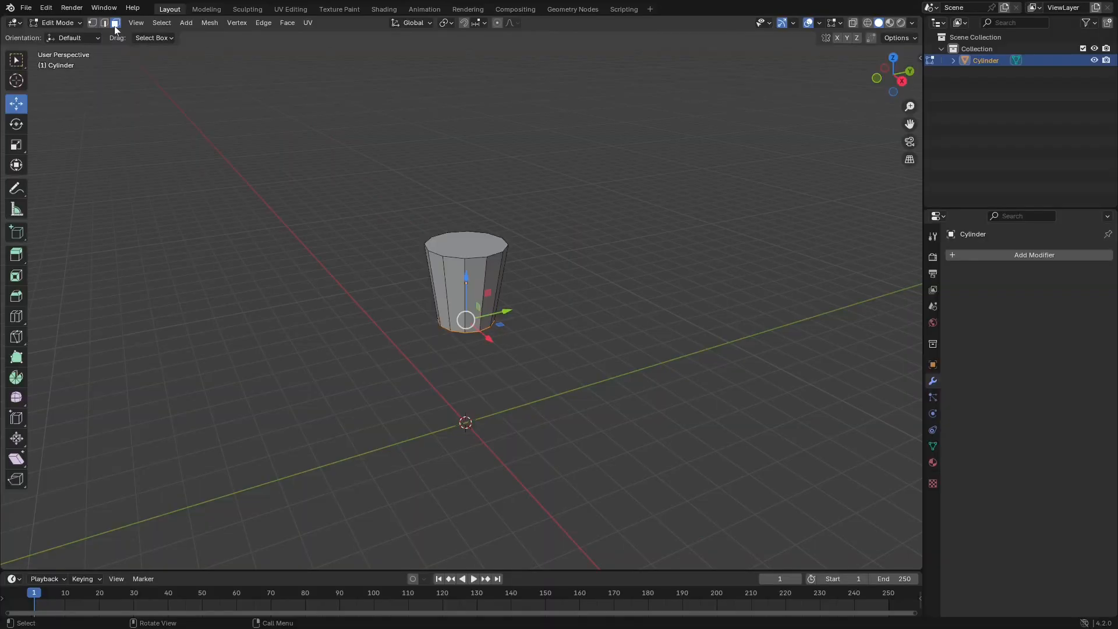
pyautogui.click(470, 240)
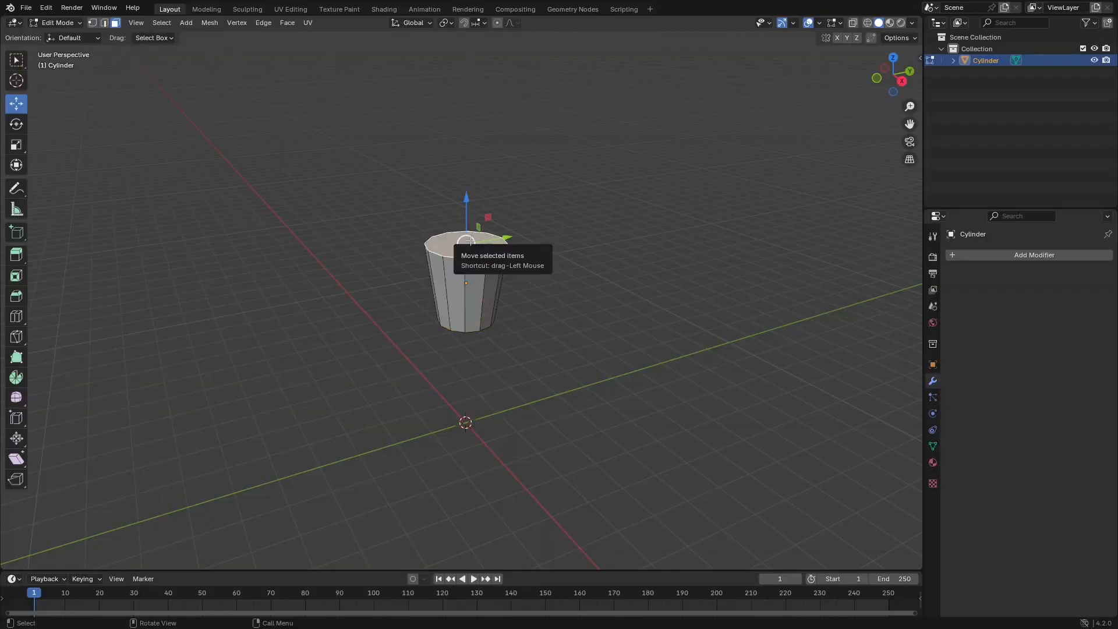
pyautogui.press('x')
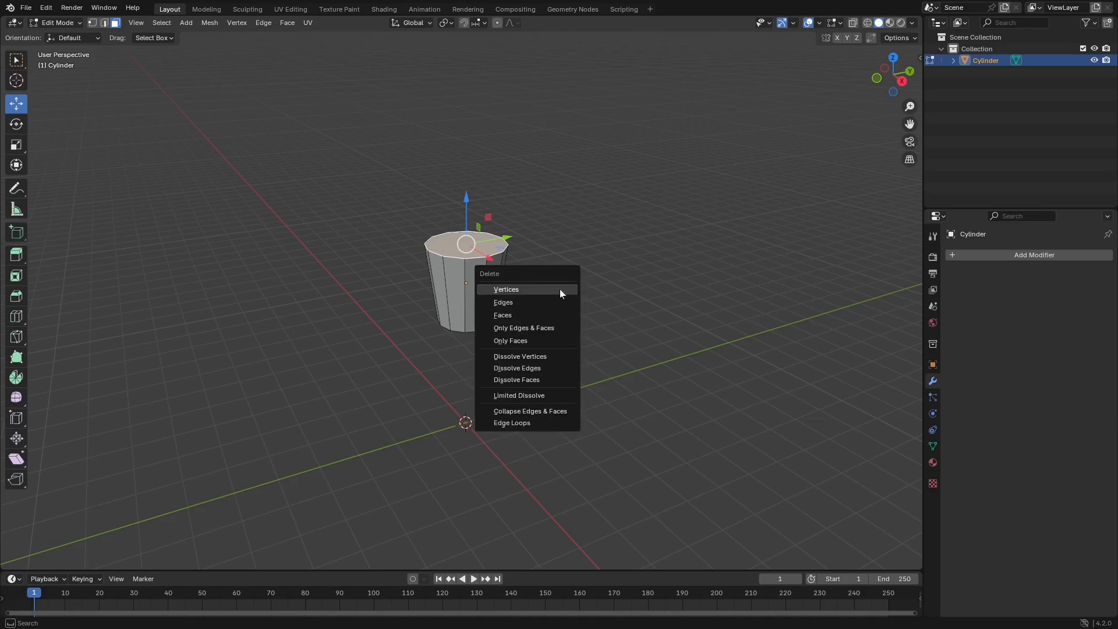
pyautogui.click(539, 318)
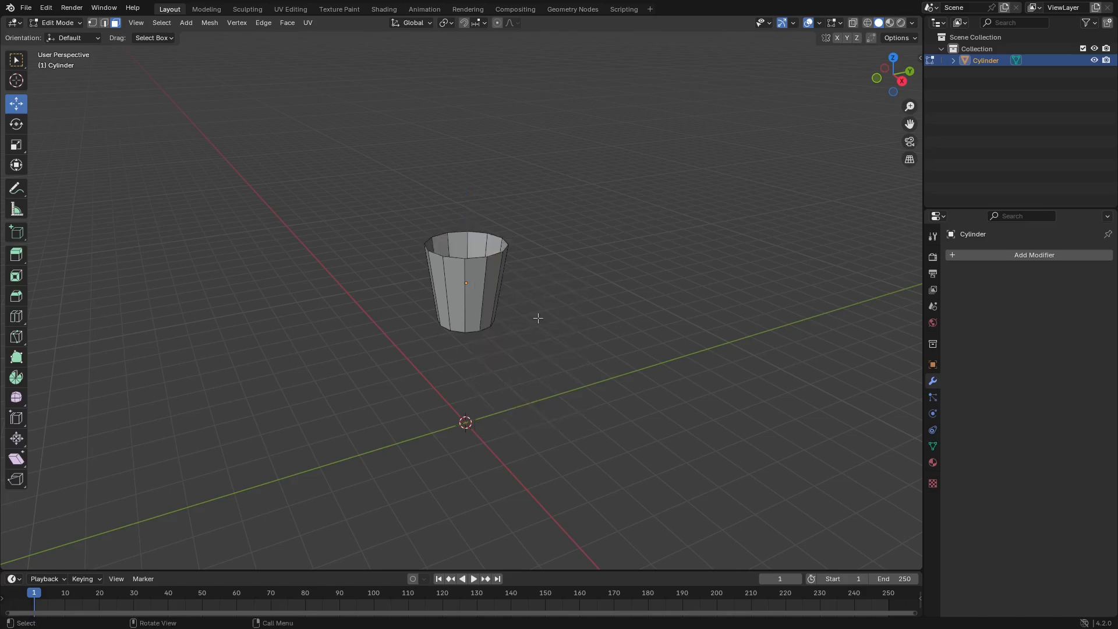
# - Add a Solidify modifier to the pot and set its thickness to 0.18 m
pyautogui.press('a')
pyautogui.moveTo(539, 318); pyautogui.dragTo(500, 277, button='middle')
pyautogui.click(1007, 253)
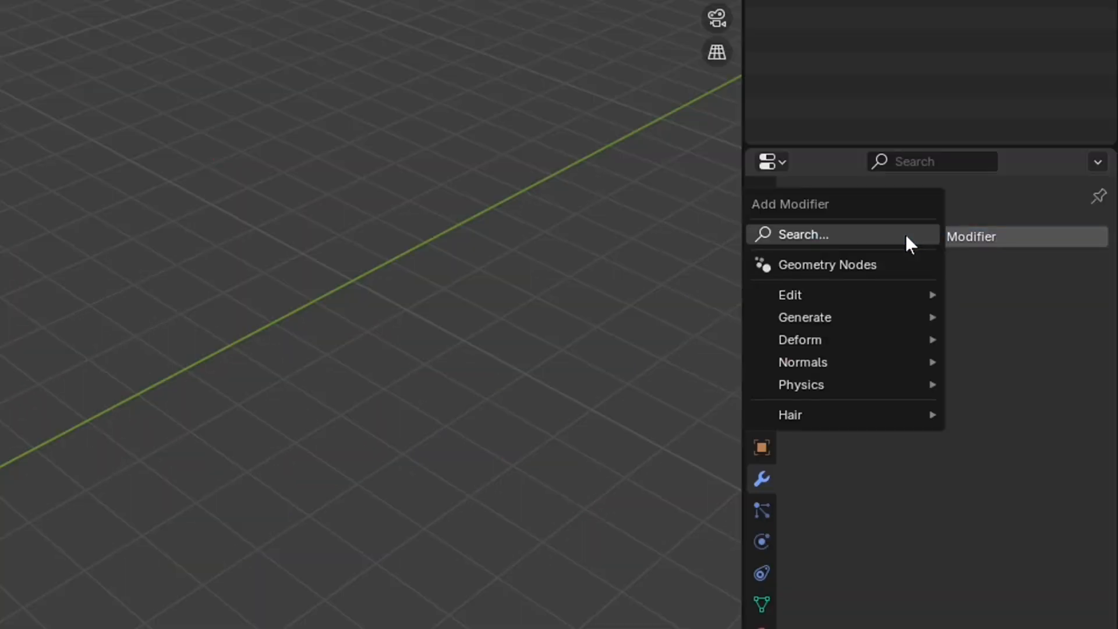
pyautogui.write('solid')
pyautogui.press('Return')
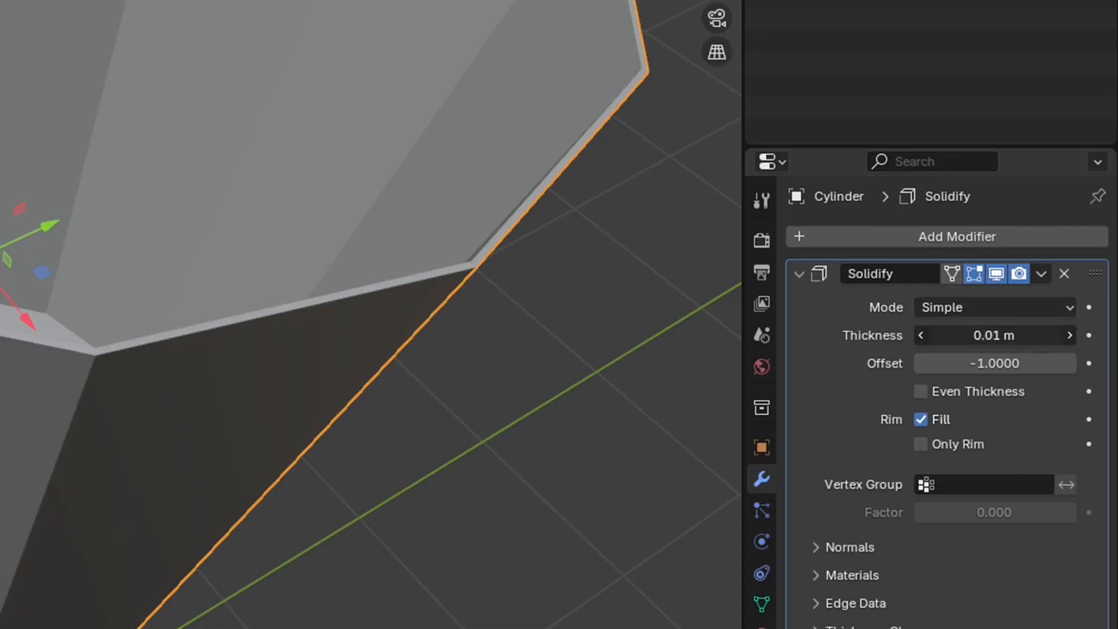
pyautogui.moveTo(1051, 306); pyautogui.dragTo(1078, 305)
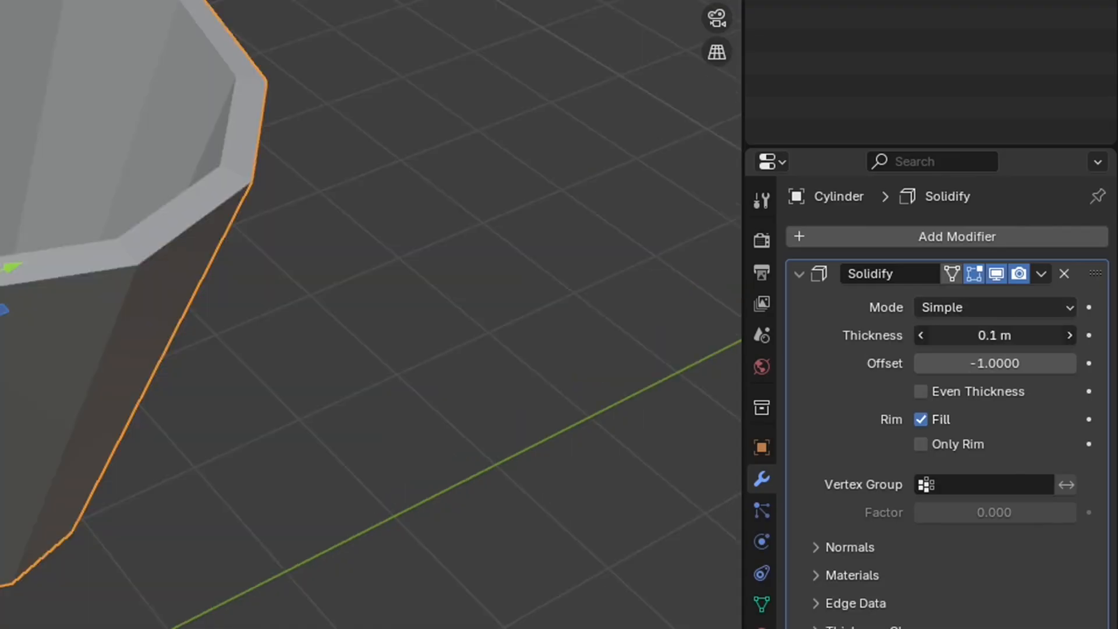
pyautogui.moveTo(995, 336); pyautogui.dragTo(1010, 336)
pyautogui.moveTo(618, 333); pyautogui.dragTo(668, 306, button='middle')
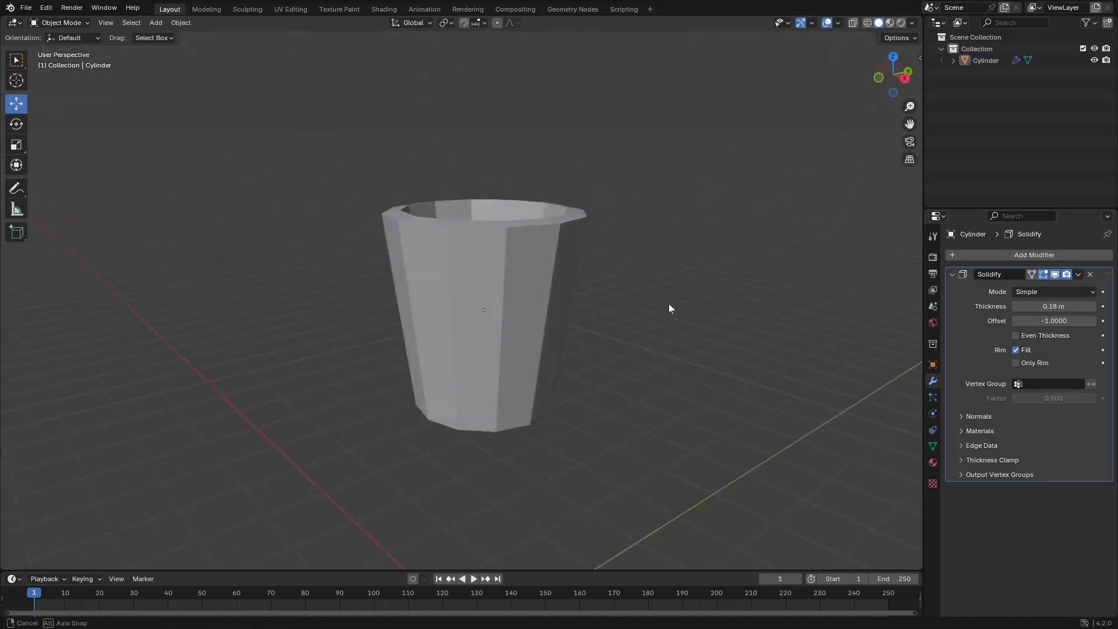
# - Lower the pot's top rim edge loop slightly along Z to shorten the pot, and return to Object Mode
pyautogui.click(558, 254)
pyautogui.press('Tab')
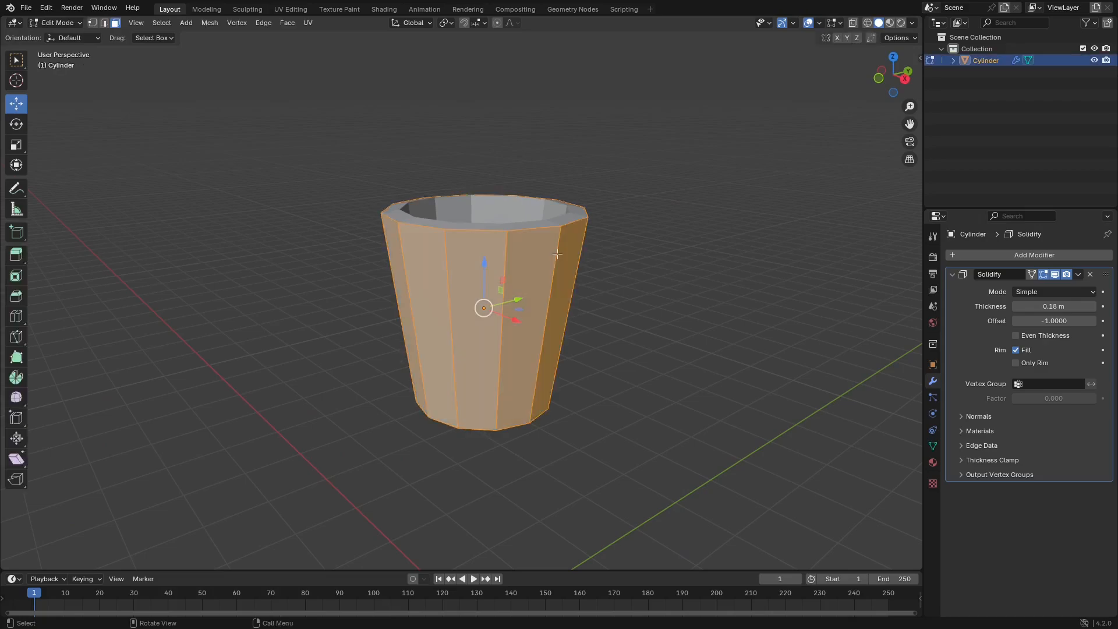
pyautogui.click(475, 355)
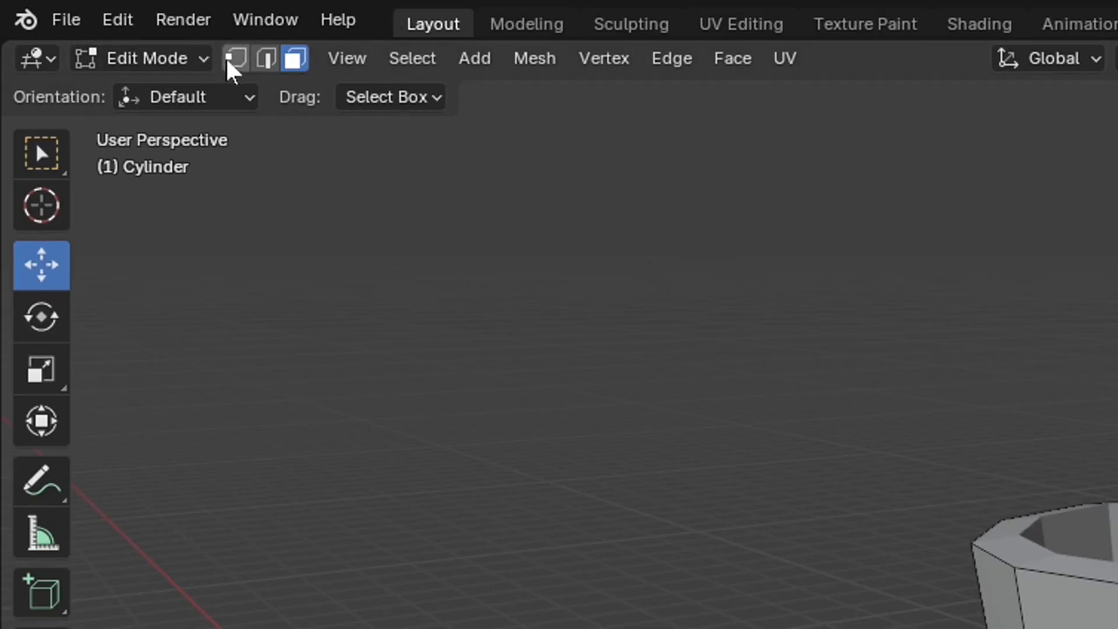
pyautogui.click(230, 61)
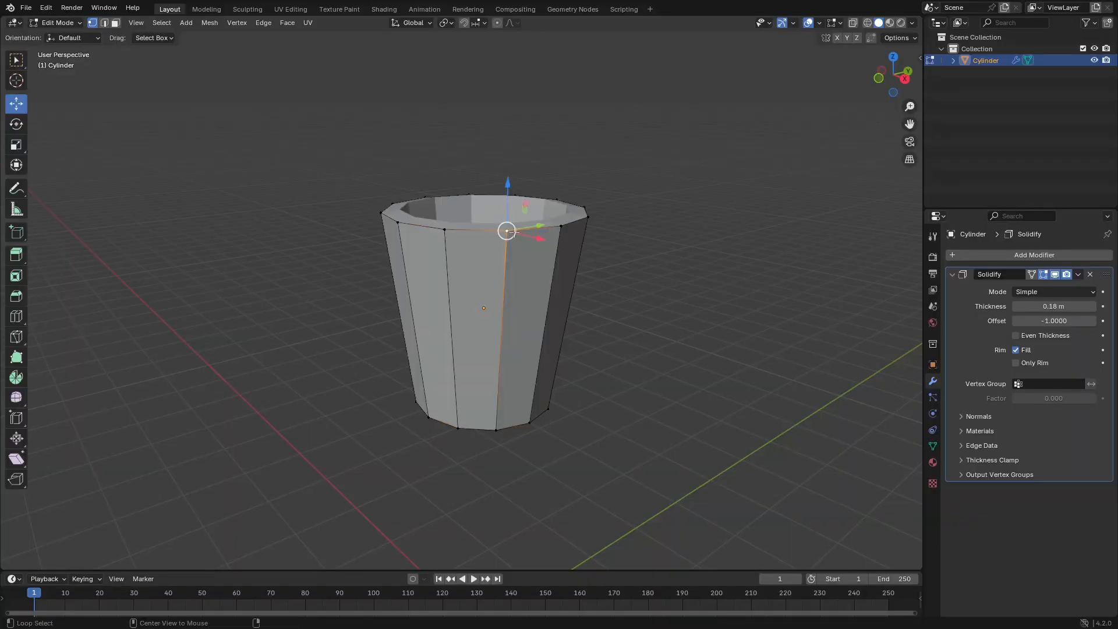
pyautogui.keyDown('alt'); pyautogui.click(514, 231); pyautogui.keyUp('alt')
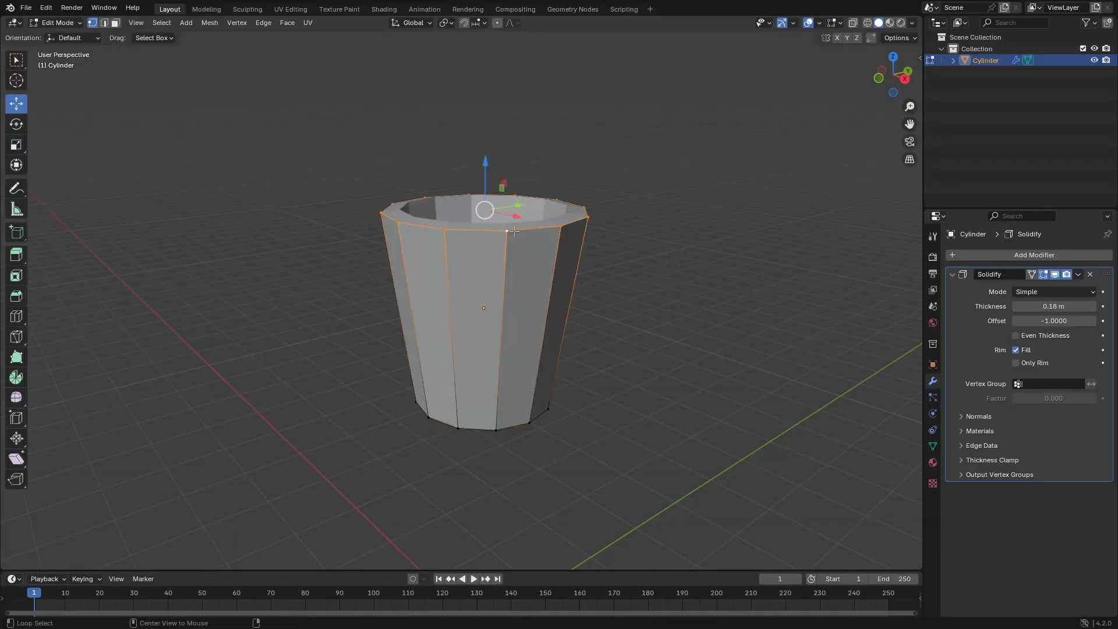
pyautogui.moveTo(485, 162); pyautogui.dragTo(485, 207)
pyautogui.click(583, 280)
pyautogui.moveTo(559, 284); pyautogui.dragTo(489, 284, button='middle')
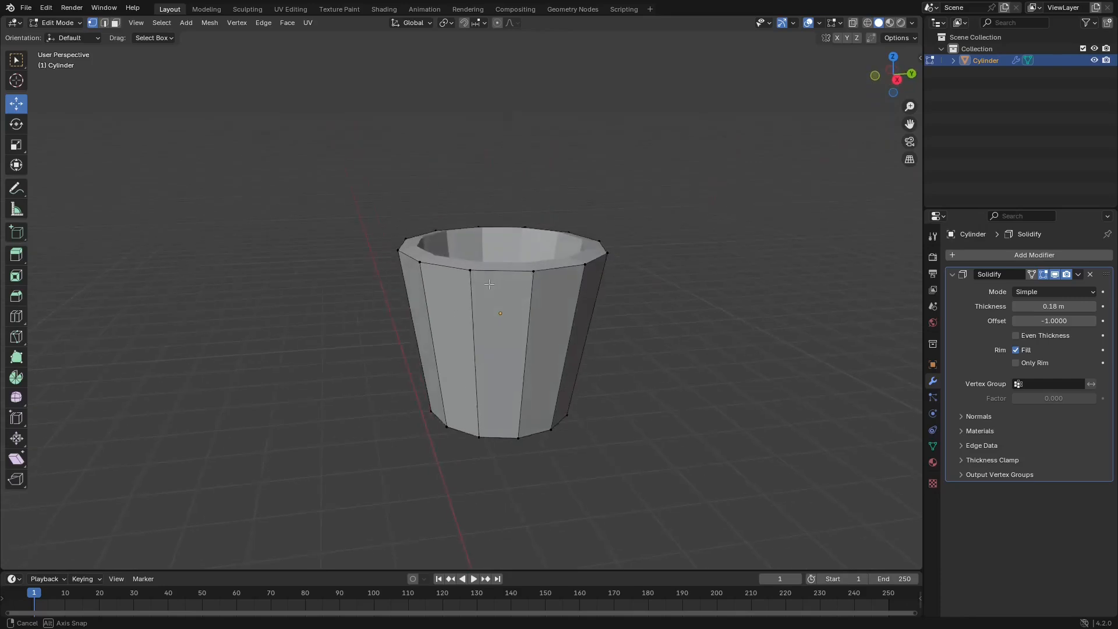
pyautogui.press('Tab')
pyautogui.moveTo(713, 356); pyautogui.dragTo(531, 235, button='middle')
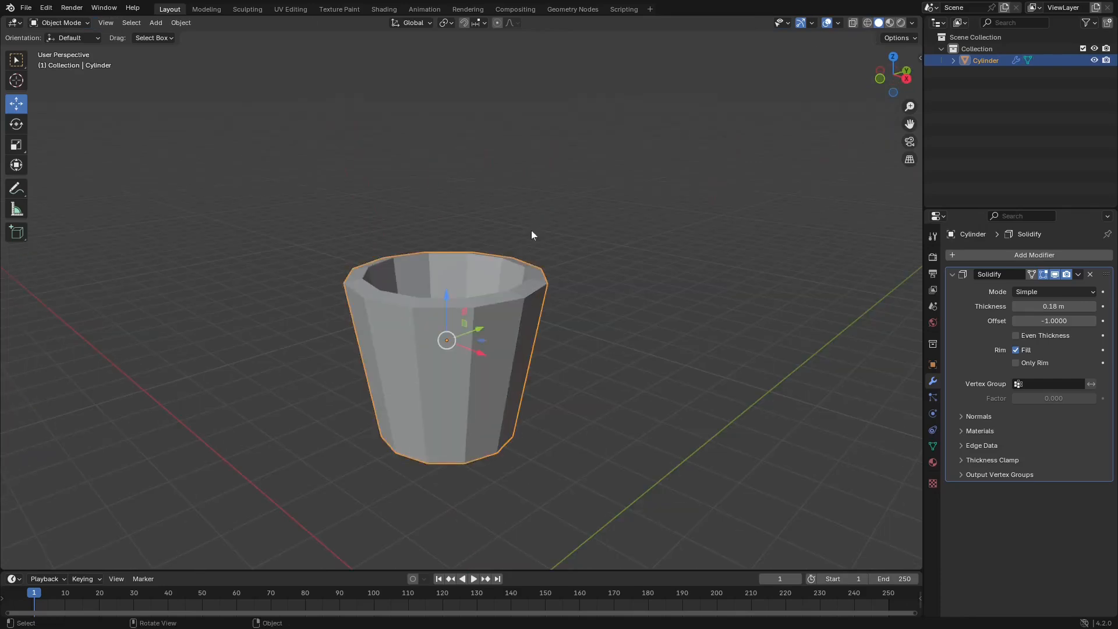
# - Add a cube mesh and move it up along Z until it sits above the pot
pyautogui.click(532, 232)
pyautogui.hotkey('shift', 'a')
pyautogui.moveTo(531, 232)
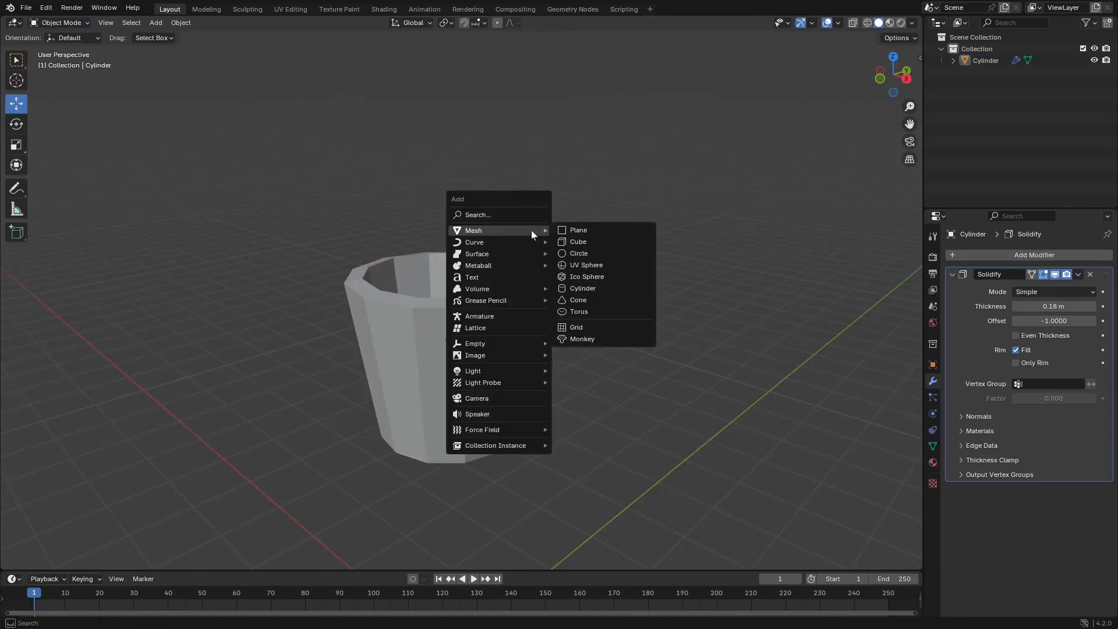
pyautogui.click(569, 242)
pyautogui.press('g')
pyautogui.press('z')
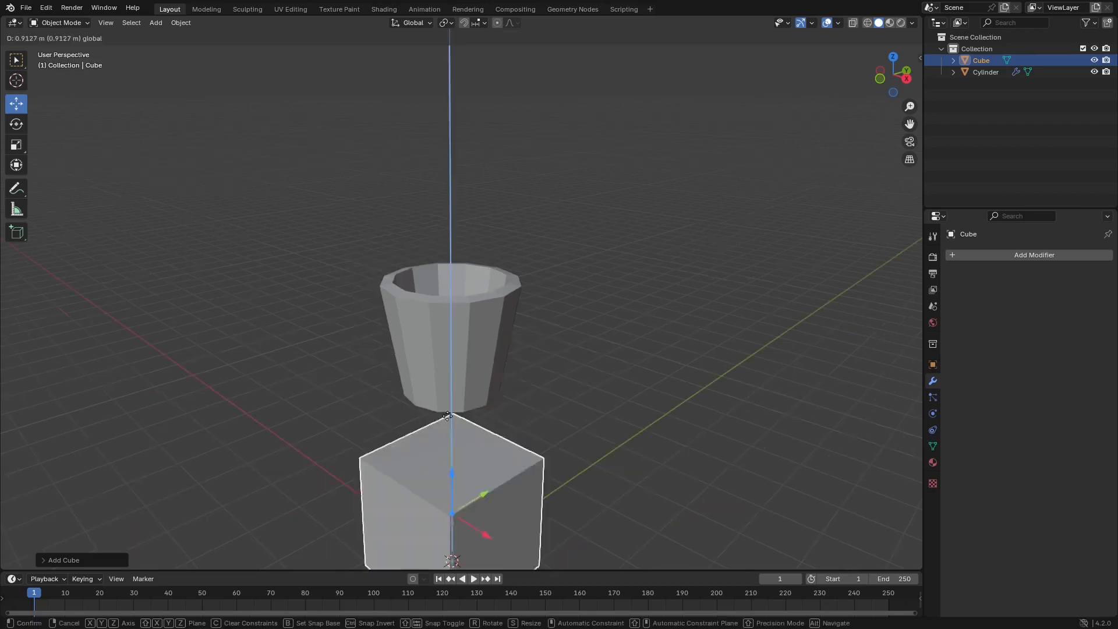
pyautogui.click(459, 91)
# - Round the cube with a level 2 Subdivision modifier and flatten it along Y to about 0.37
pyautogui.moveTo(469, 291); pyautogui.dragTo(519, 339, button='middle')
pyautogui.hotkey('ctrl', '2')
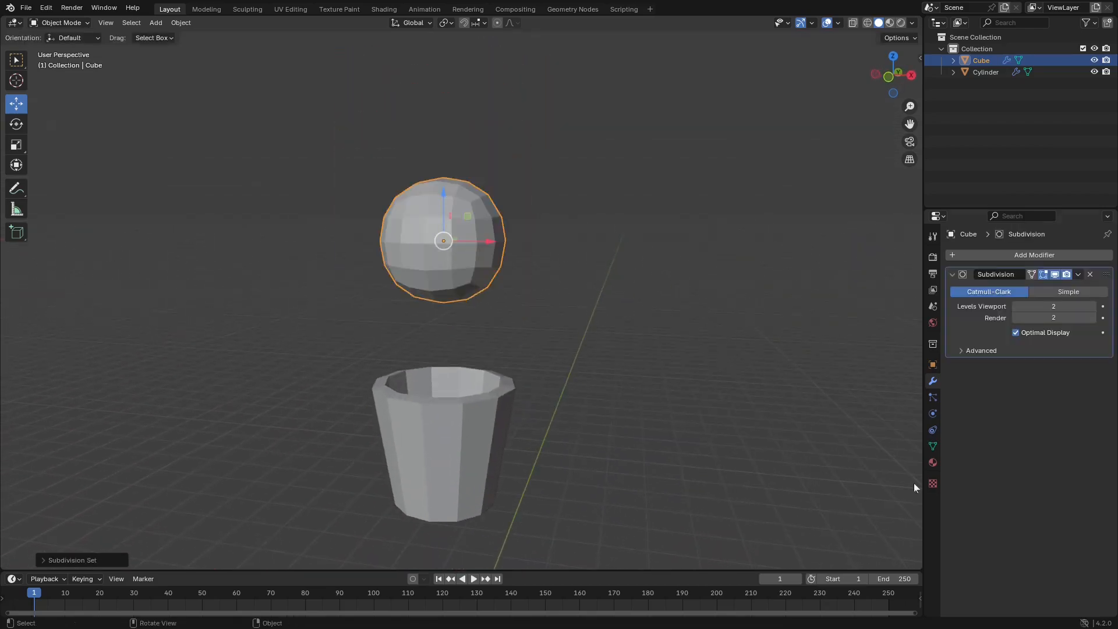
pyautogui.moveTo(524, 256); pyautogui.dragTo(500, 265, button='middle')
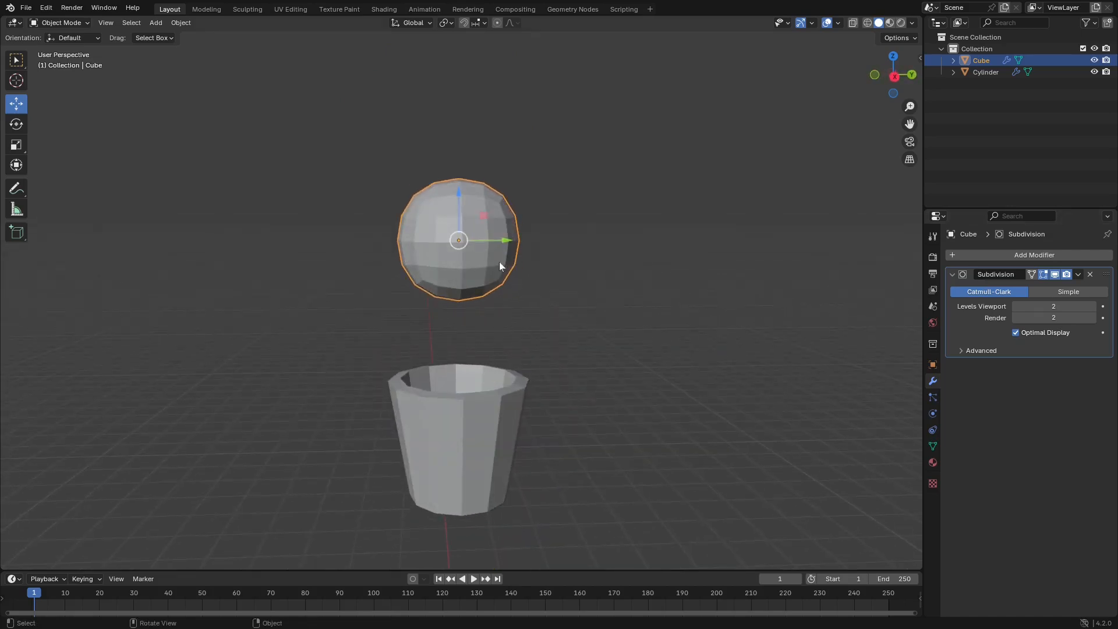
pyautogui.press('s')
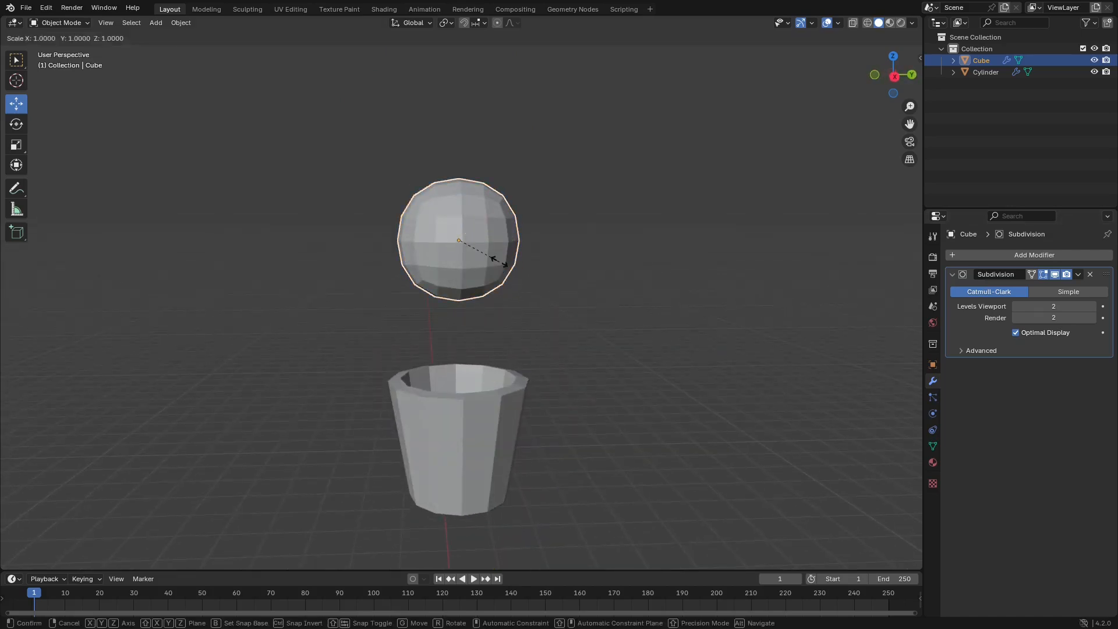
pyautogui.press('y')
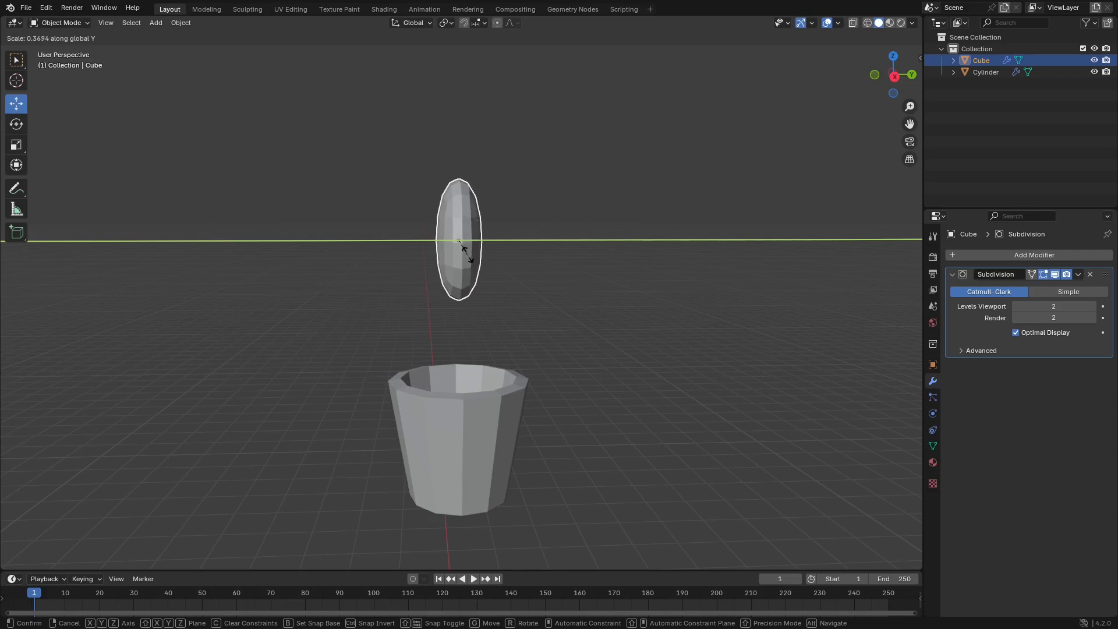
pyautogui.click(473, 255)
# - Add a small second cube with level 2 subdivision between the head and pot, and stretch it along Z by about 2.2
pyautogui.moveTo(474, 255); pyautogui.dragTo(519, 267, button='middle')
pyautogui.moveTo(448, 487); pyautogui.dragTo(441, 266)
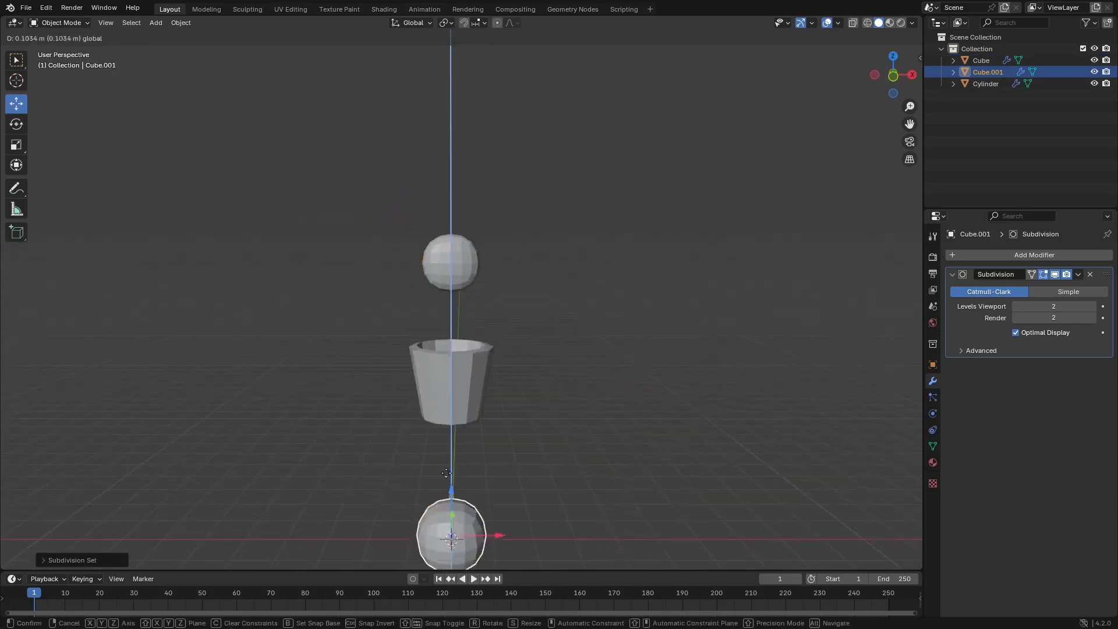
pyautogui.press('s')
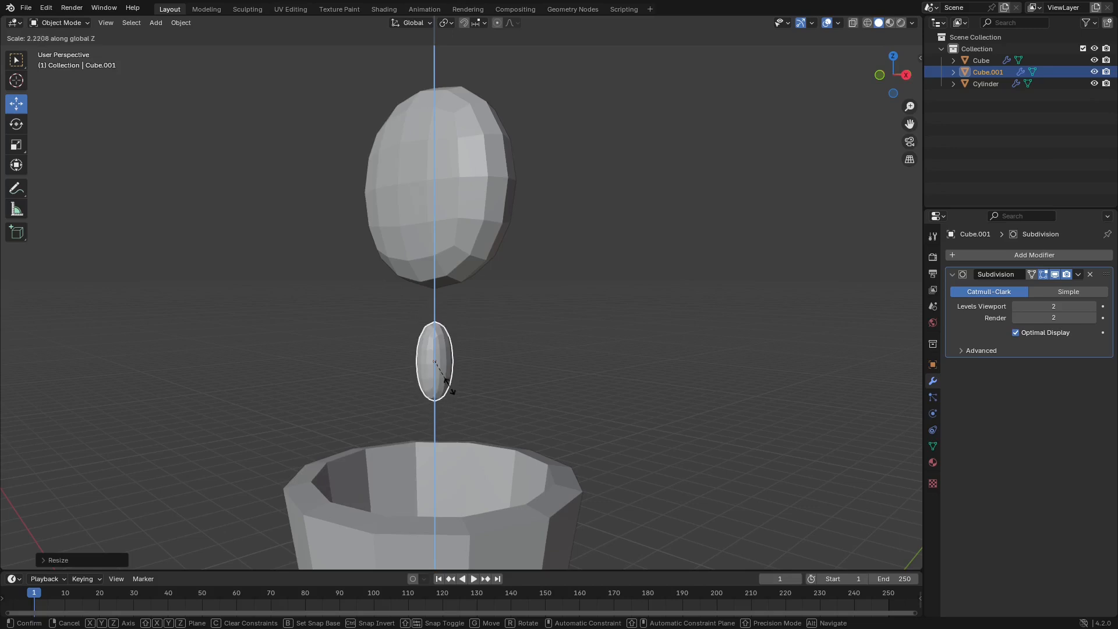
pyautogui.click(447, 382)
# - Flatten the small ellipsoid along Y and place it on the front of the head, off-centre along X, as an eye
pyautogui.moveTo(463, 373); pyautogui.dragTo(491, 389, button='middle')
pyautogui.press('s')
pyautogui.press('y')
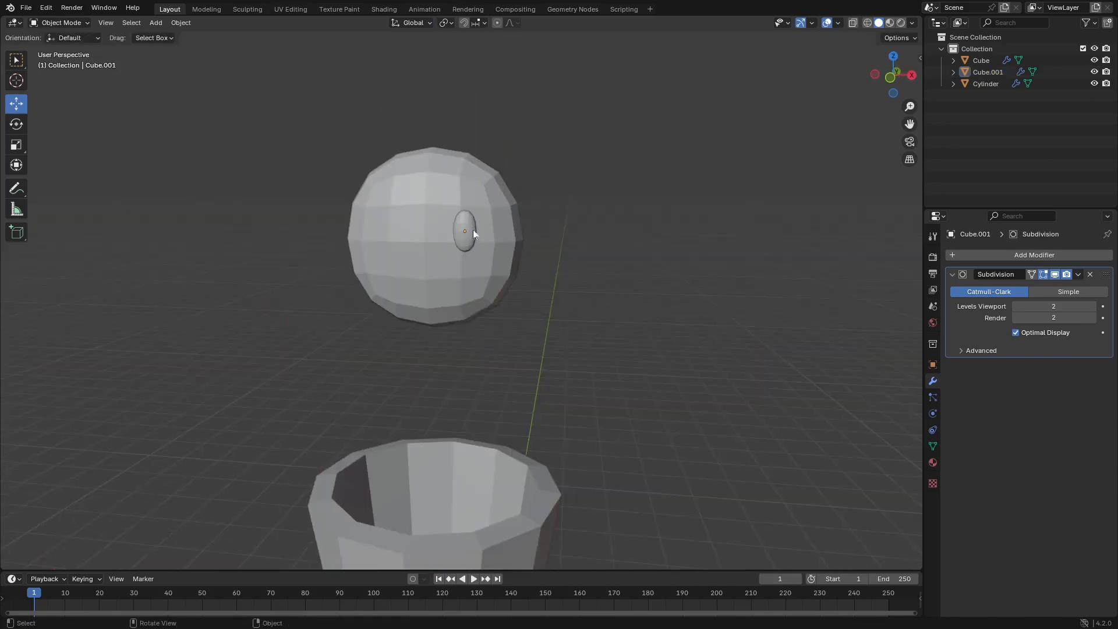
# - Add a Mirror modifier on the X axis to the eye, using the large rounded cube as the mirror object
pyautogui.click(473, 231)
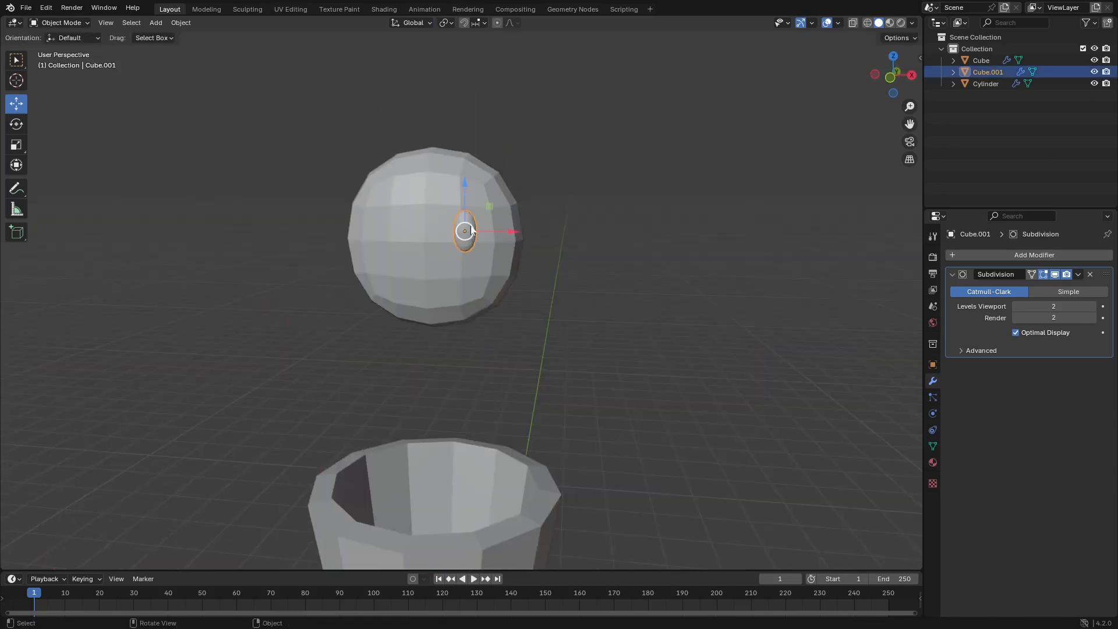
pyautogui.click(964, 252)
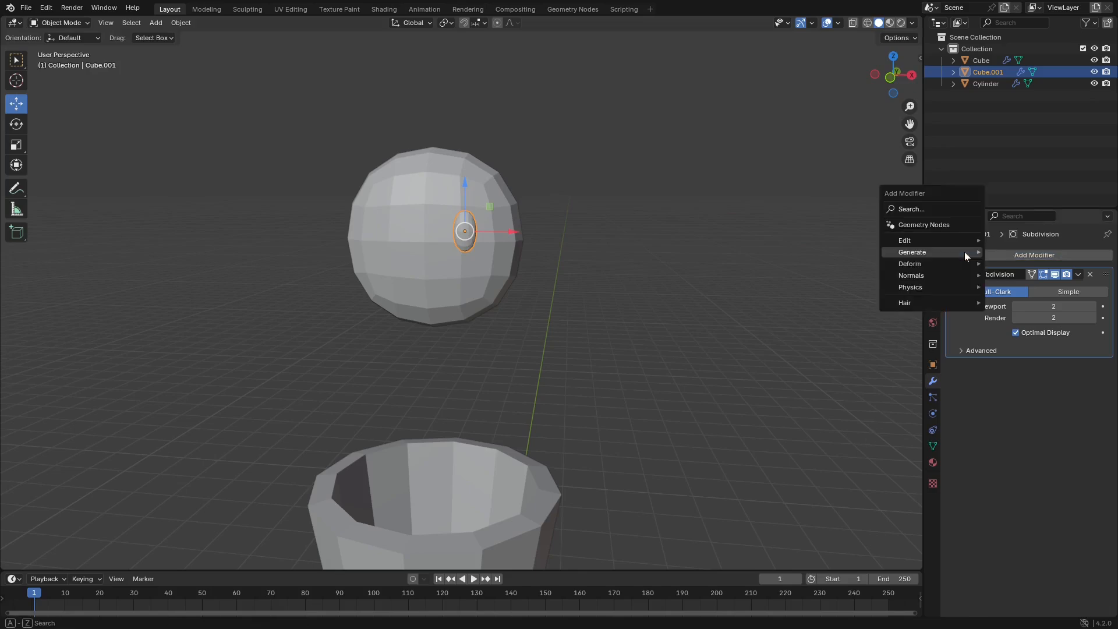
pyautogui.moveTo(964, 252)
pyautogui.click(1036, 332)
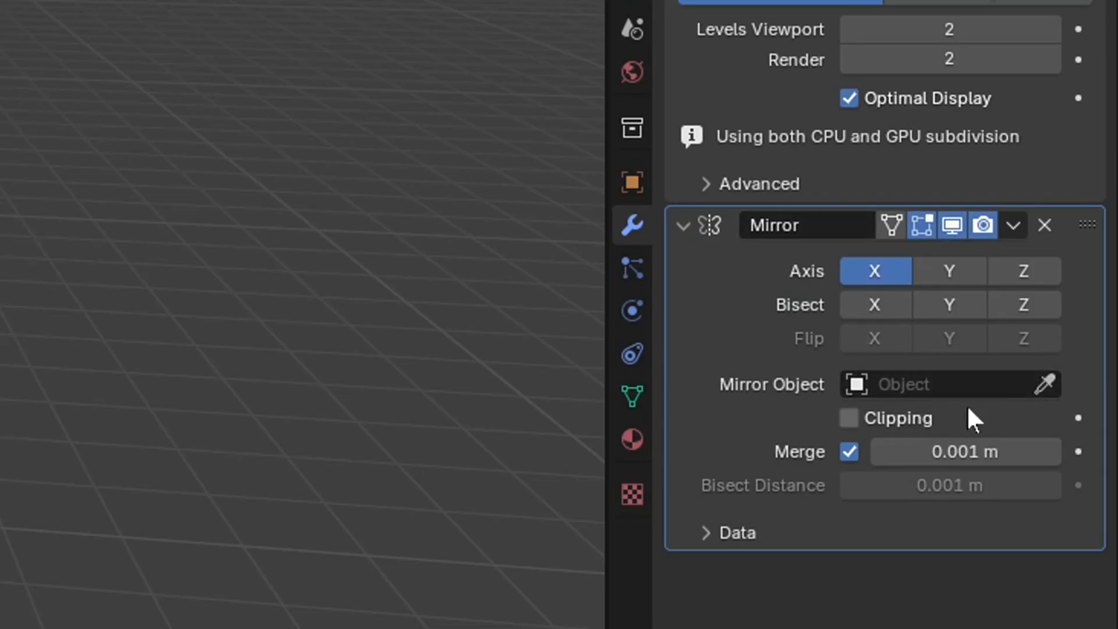
pyautogui.click(1045, 384)
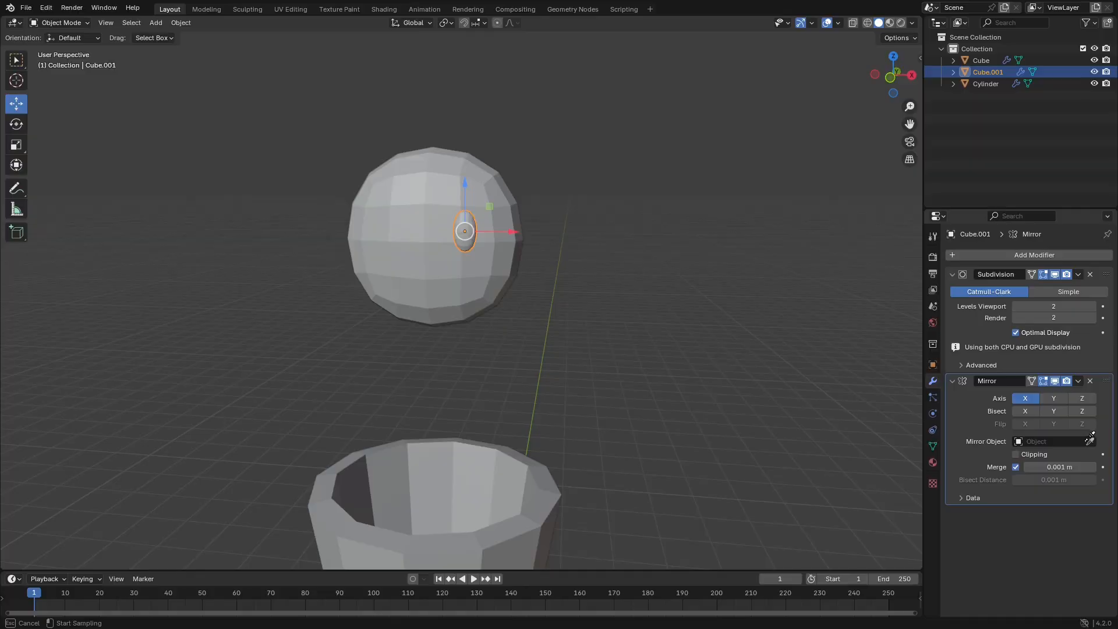
pyautogui.click(426, 173)
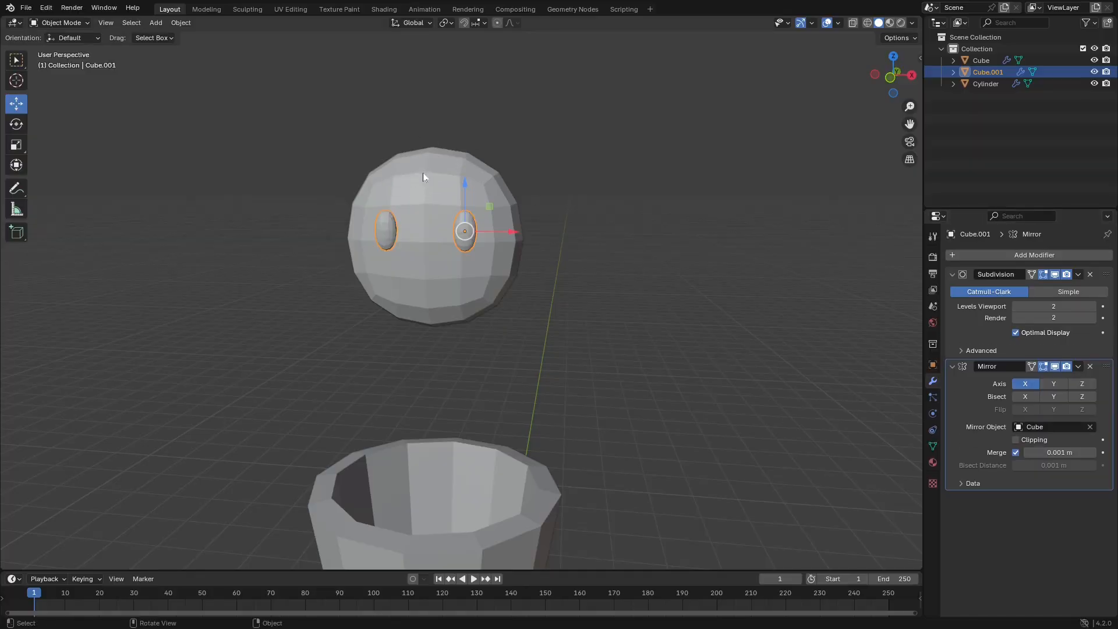
# - Add a NURBS path and raise it along Z into the gap between the head and the pot
pyautogui.click(580, 284)
pyautogui.moveTo(580, 284); pyautogui.dragTo(529, 260, button='middle')
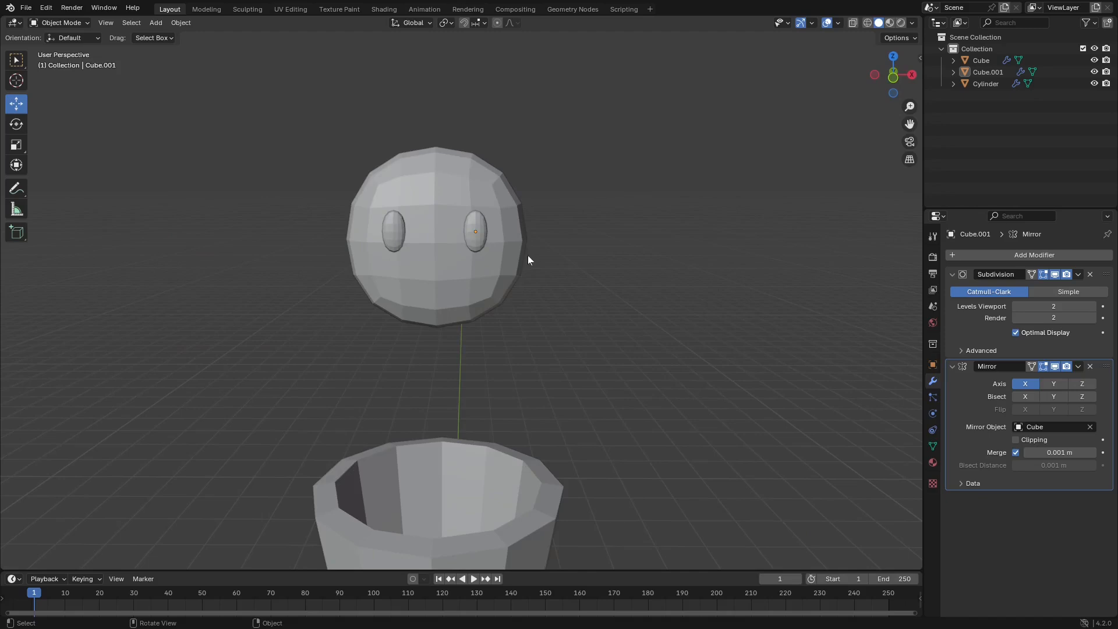
pyautogui.hotkey('shift', 'a')
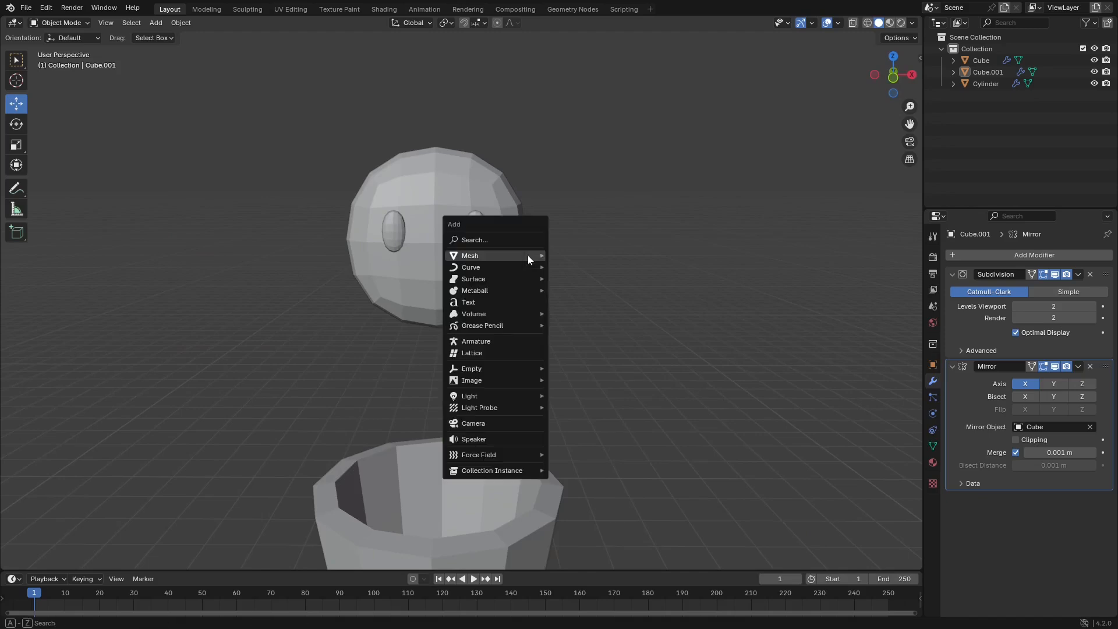
pyautogui.moveTo(526, 268)
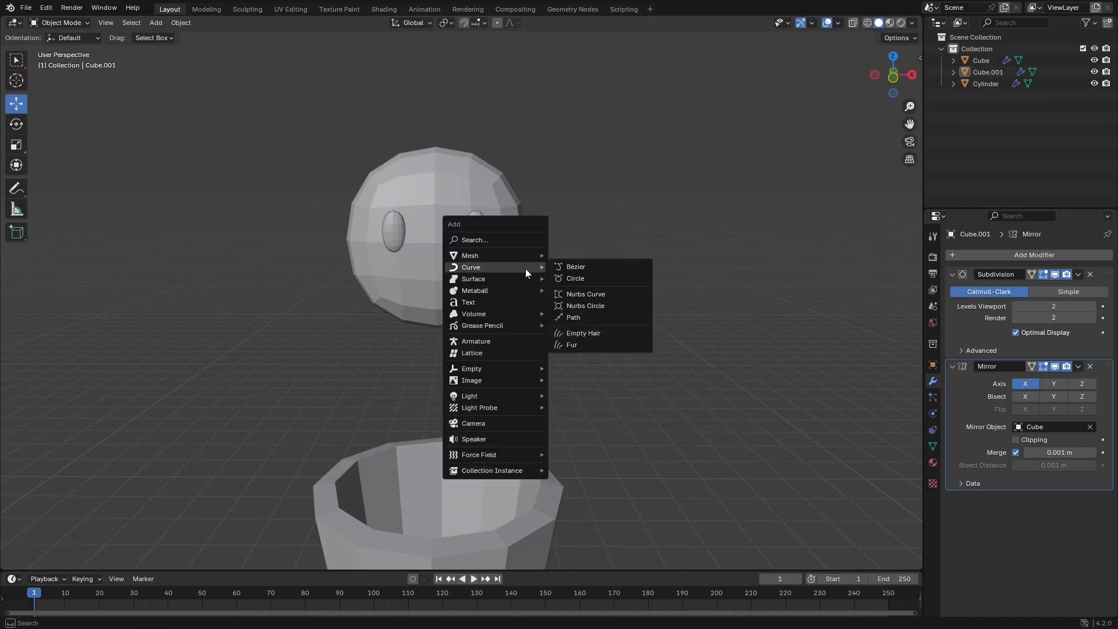
pyautogui.click(606, 321)
pyautogui.scroll(-5, 479, 373)
pyautogui.press('g')
pyautogui.press('z')
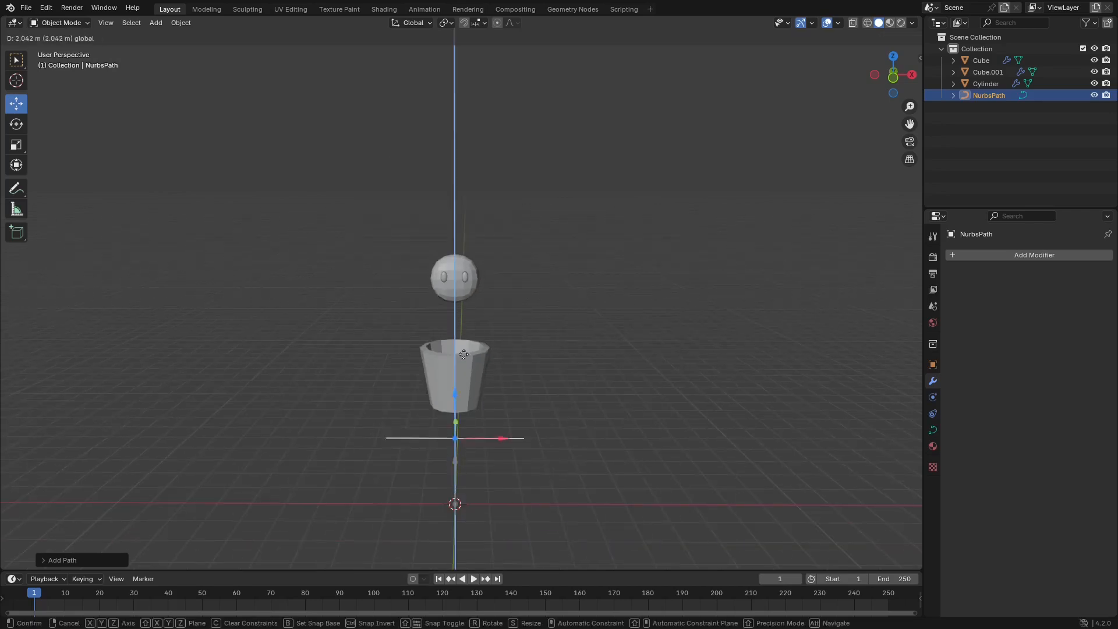
pyautogui.click(527, 344)
pyautogui.scroll(5, 526, 344)
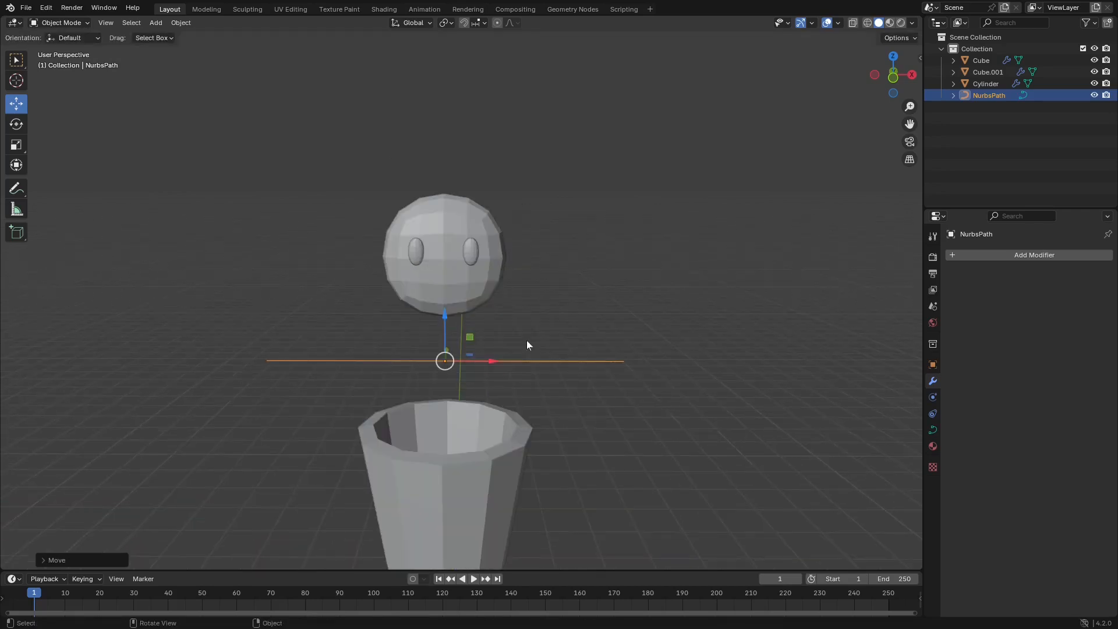
# - Rotate the path 90° about the Y axis so that it stands upright as a stem
pyautogui.press('r')
pyautogui.write('x')
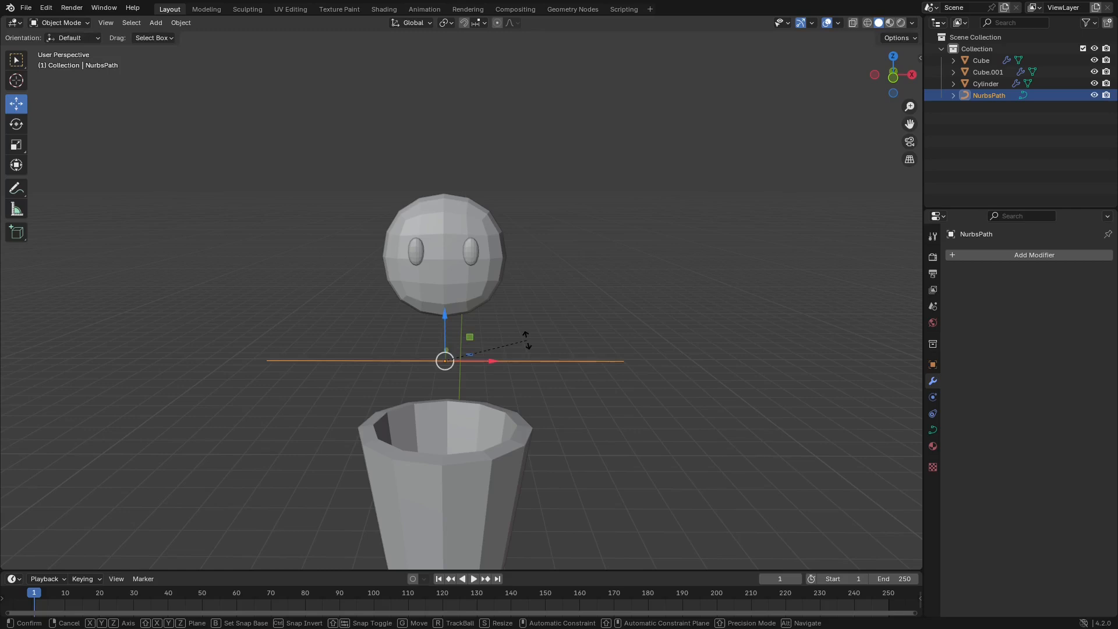
pyautogui.write('y90')
pyautogui.press('Return')
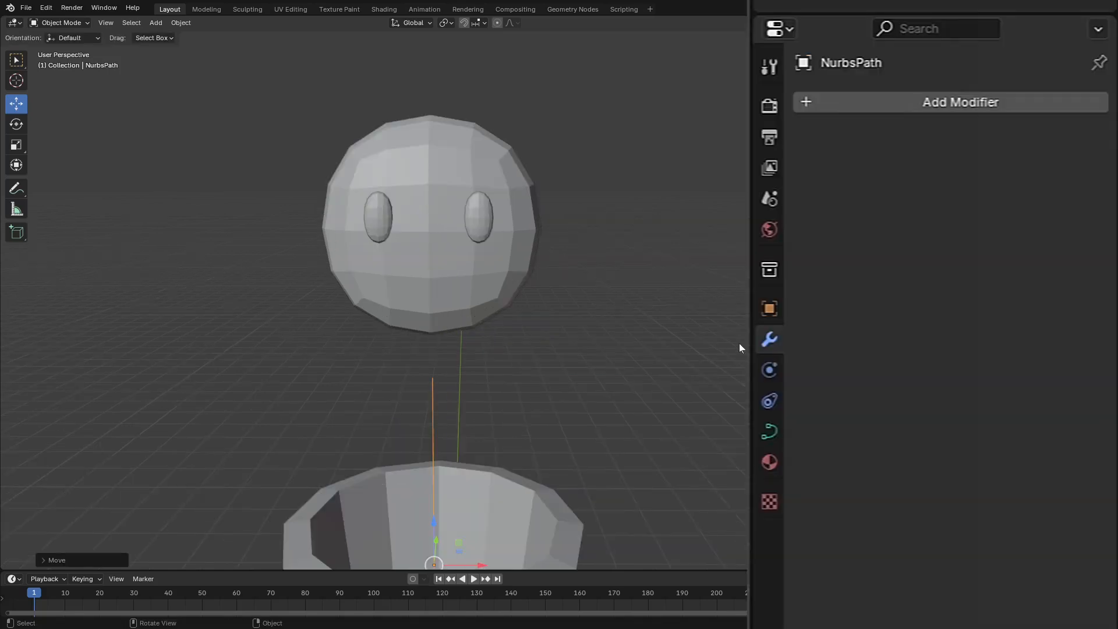
# - Give the path a round bevel with a depth of 0.1 m to form the stem's thickness
pyautogui.click(769, 432)
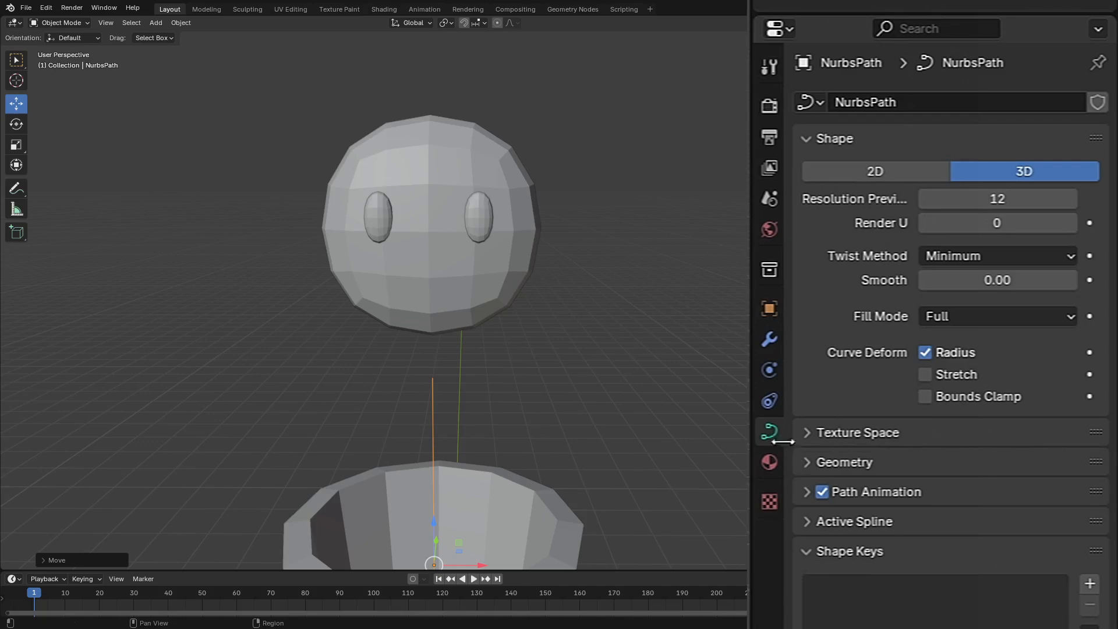
pyautogui.click(808, 463)
pyautogui.scroll(-5, 845, 463)
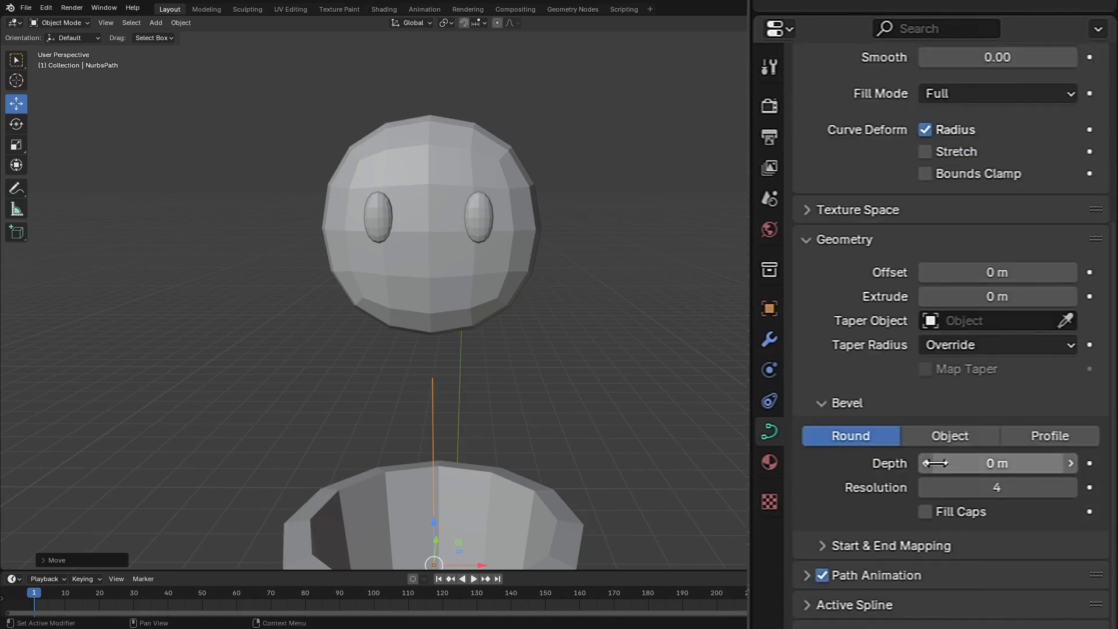
pyautogui.moveTo(997, 463); pyautogui.dragTo(1032, 463)
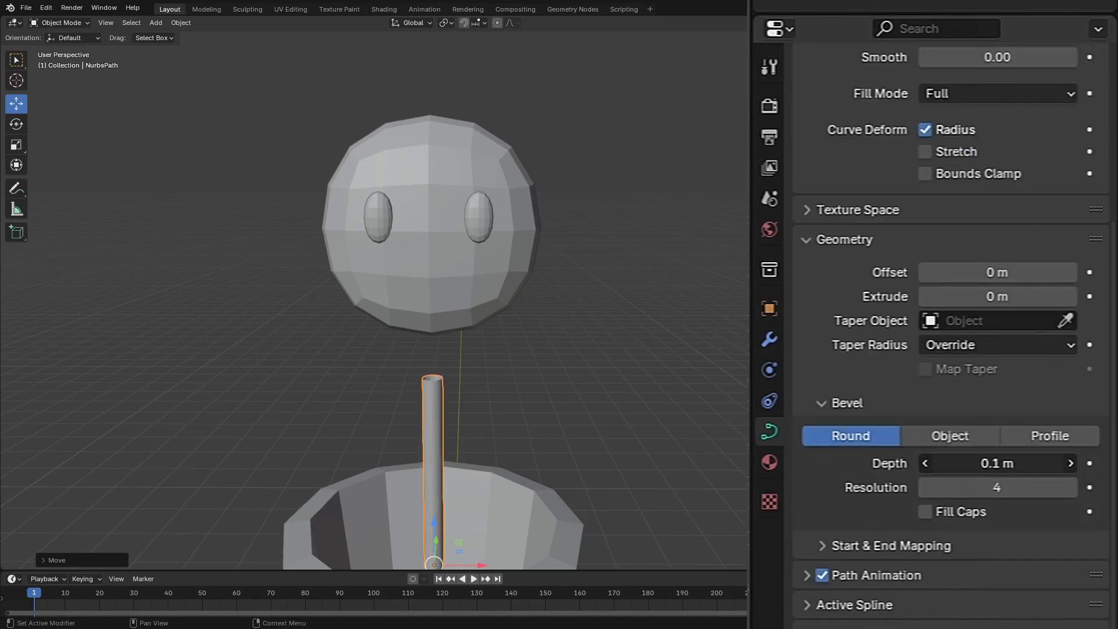
# - Enable Fill Caps on the stem and raise it along Z until its upper end sits inside the head
pyautogui.moveTo(574, 416); pyautogui.dragTo(396, 407, button='middle')
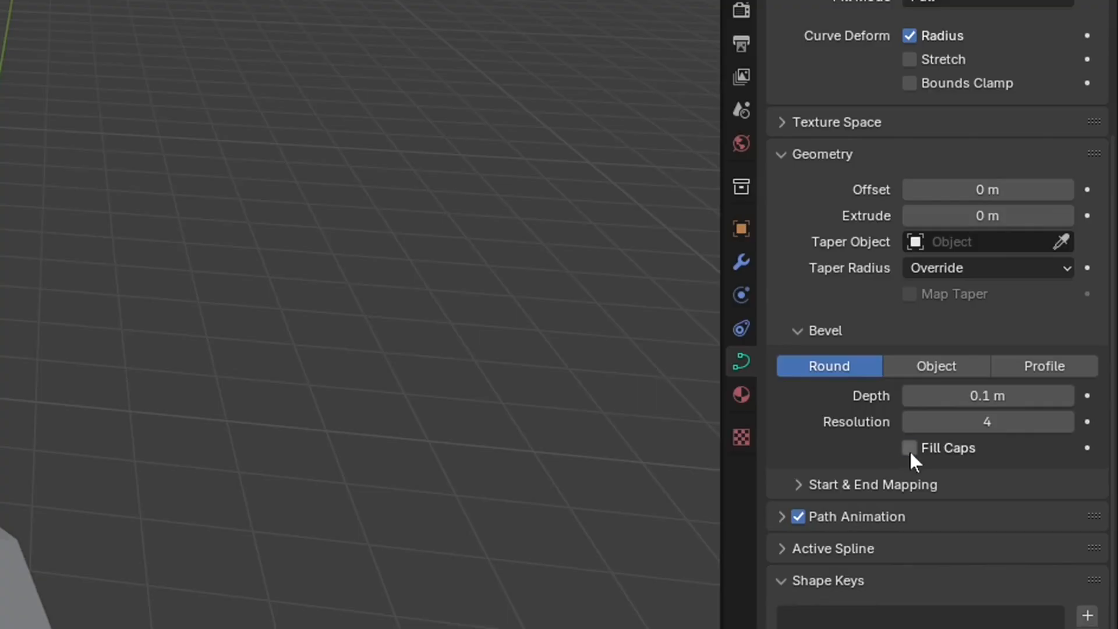
pyautogui.click(1016, 472)
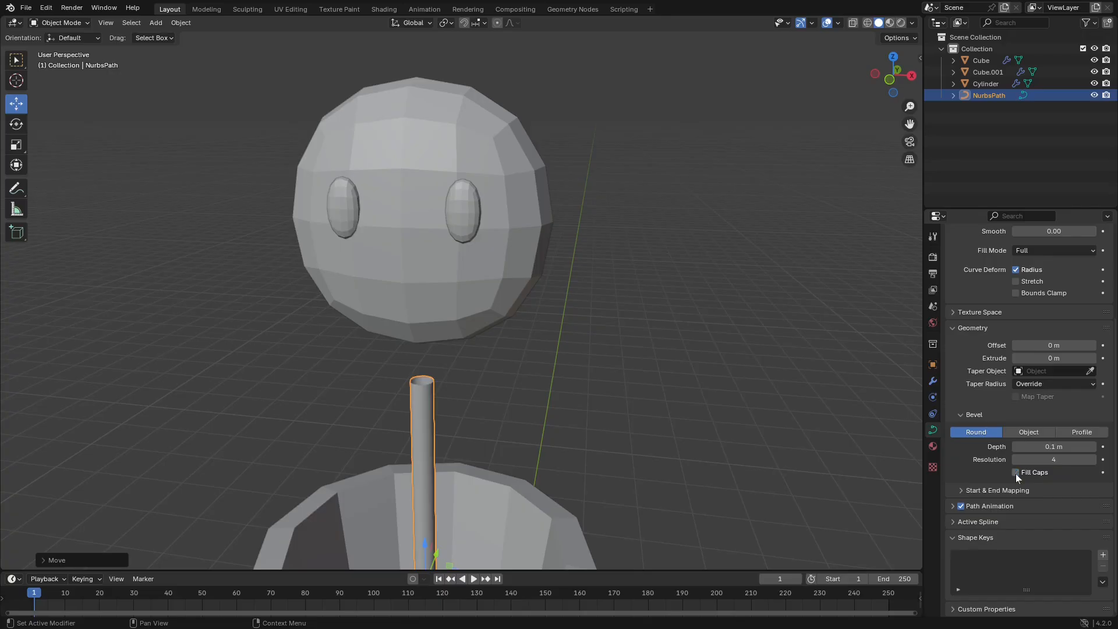
pyautogui.scroll(4, 463, 446)
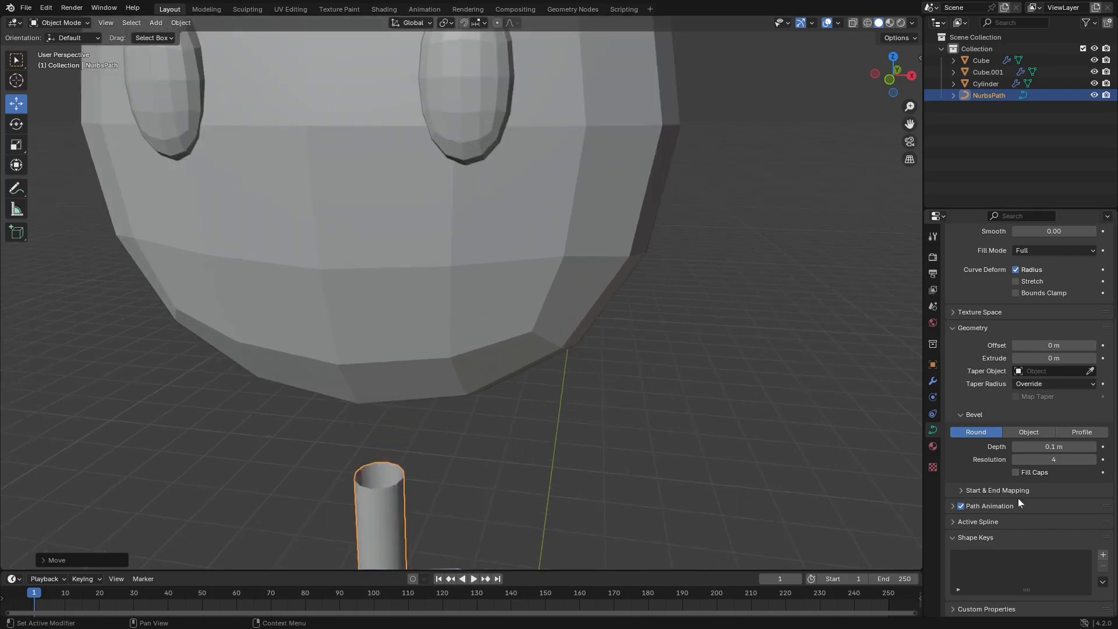
pyautogui.click(1016, 472)
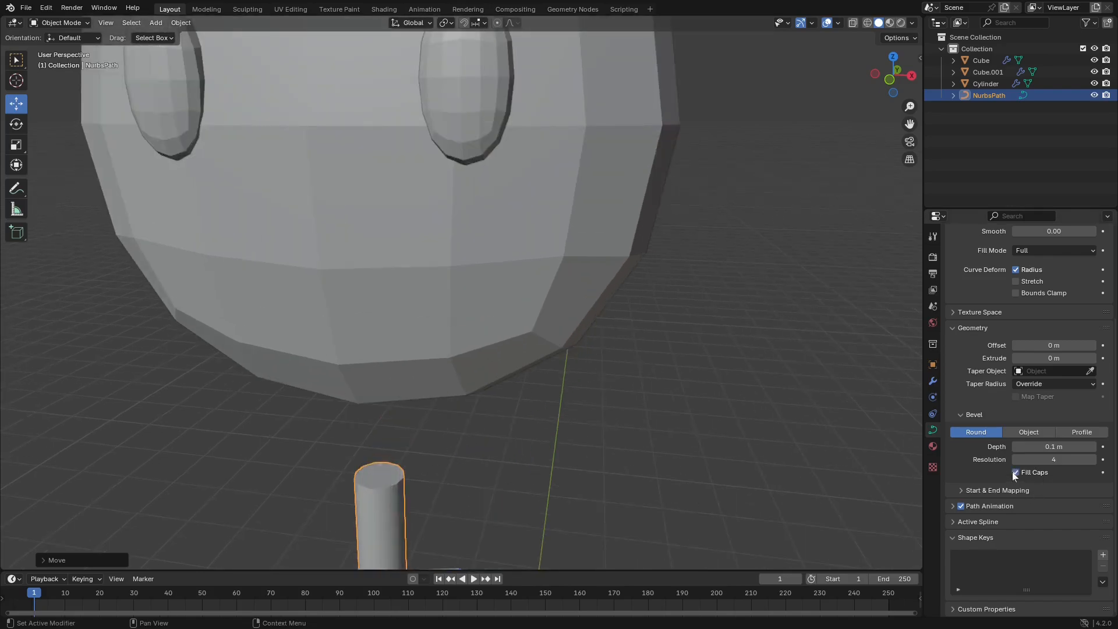
pyautogui.scroll(-6, 382, 427)
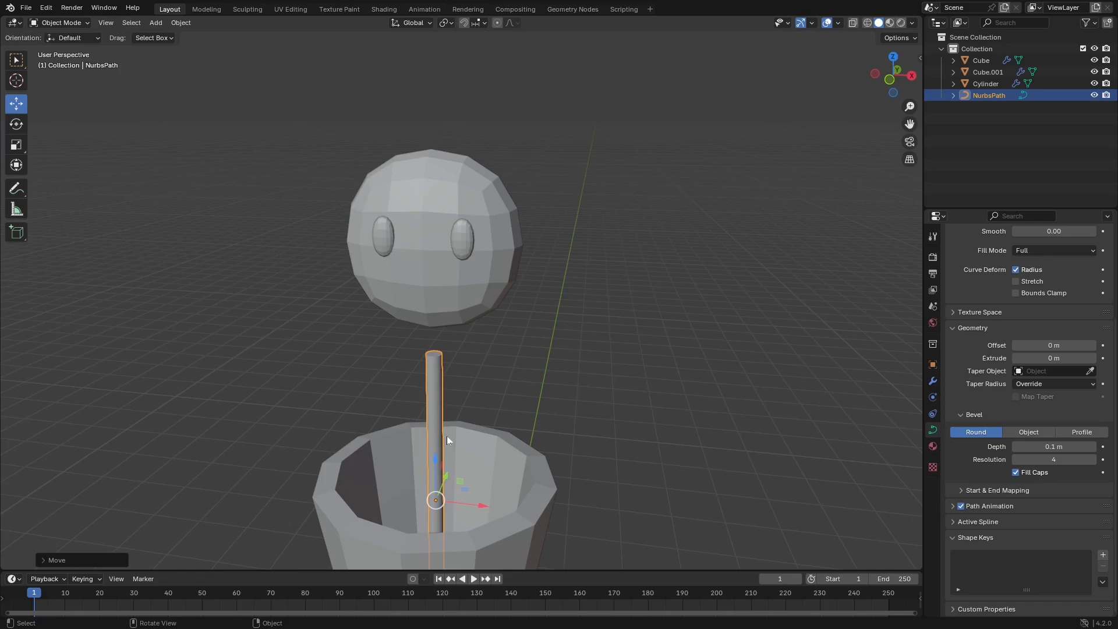
pyautogui.moveTo(436, 460); pyautogui.dragTo(446, 387)
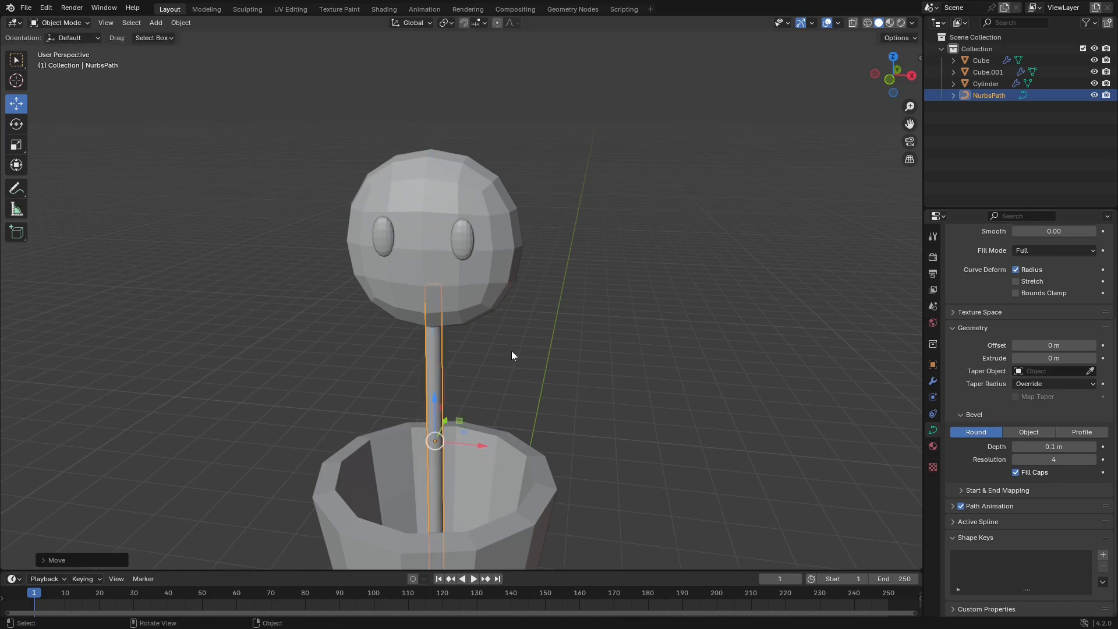
# - In front view, duplicate the head without its eyes and place the copy about 0.9 m along X and 1.29 m higher
pyautogui.click(544, 295)
pyautogui.press('KP_1')
pyautogui.click(463, 290)
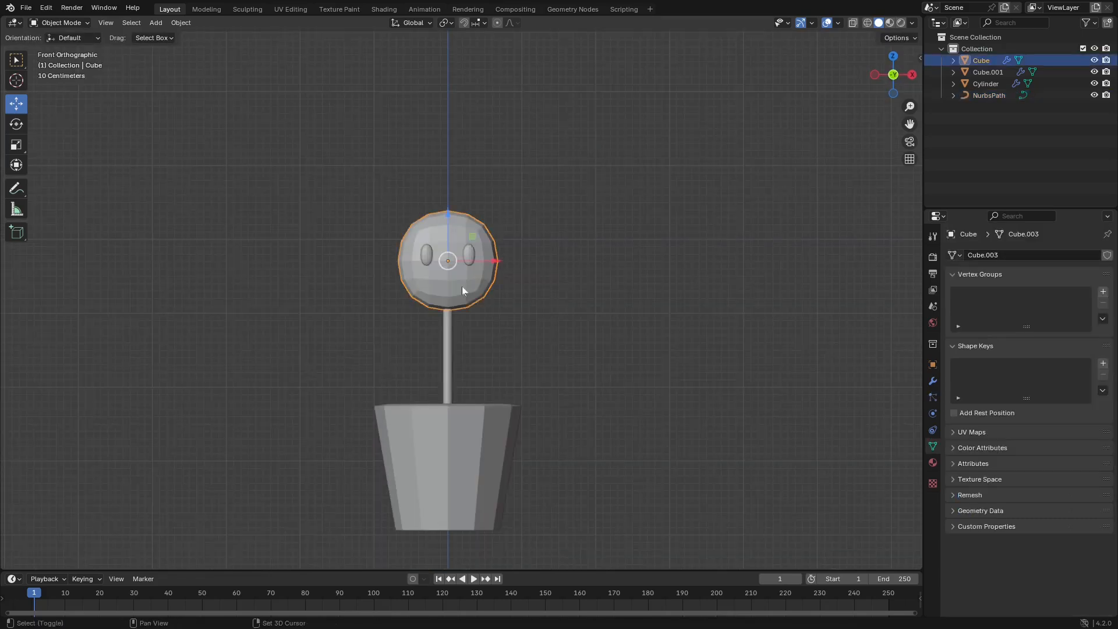
pyautogui.hotkey('shift', 'd')
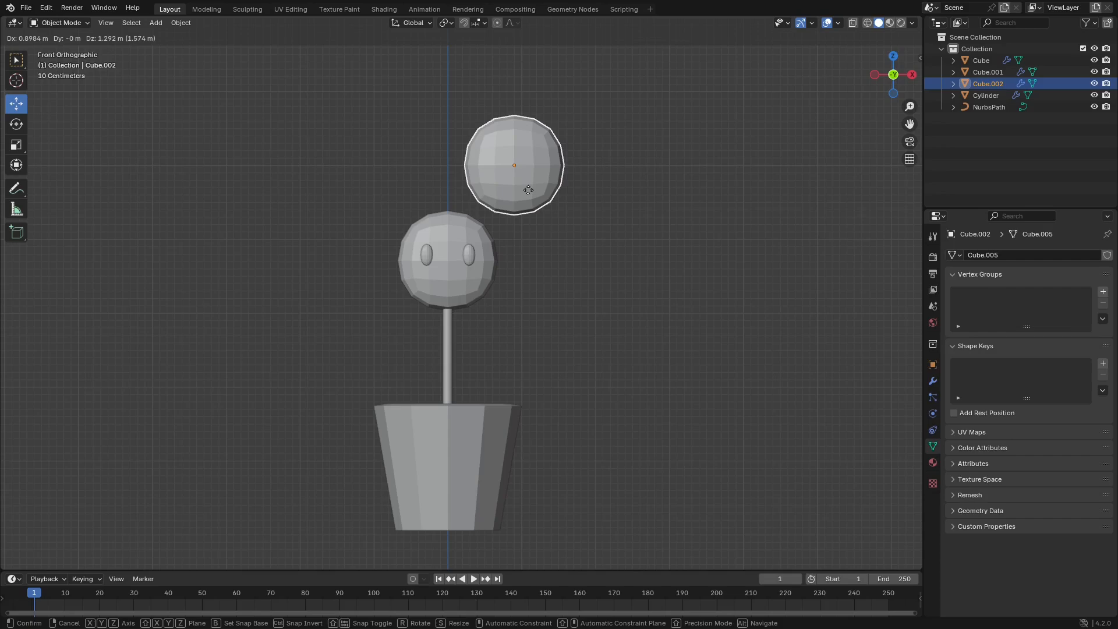
pyautogui.click(529, 190)
# - Narrow the copy's lower vertices along X into a petal shape and move it about -0.88 m along X above the head
pyautogui.press('Tab')
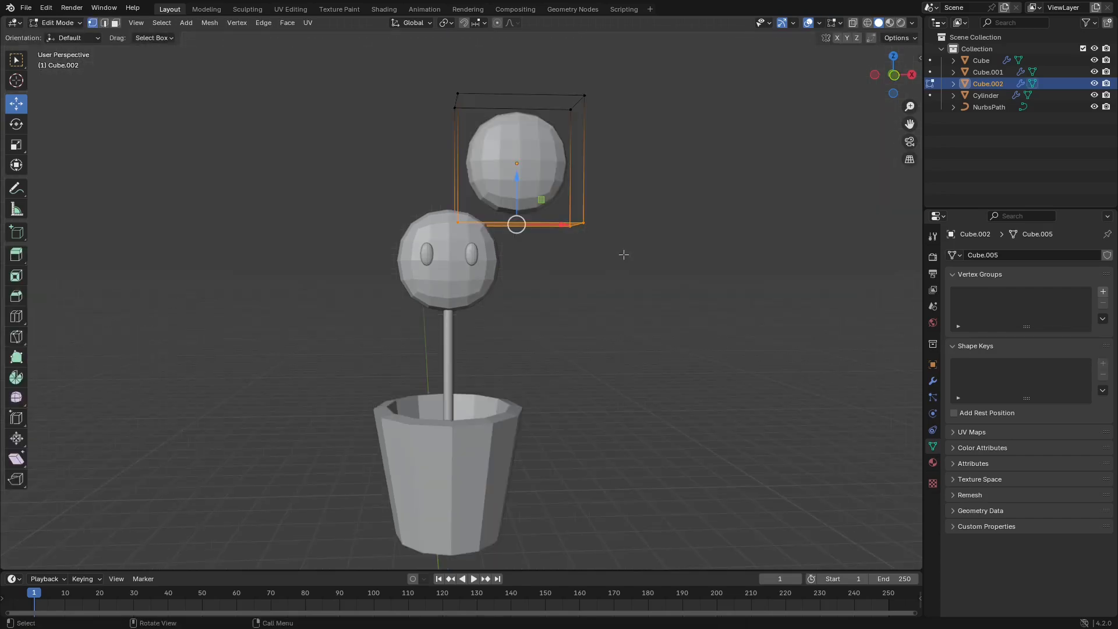
pyautogui.press('KP_1')
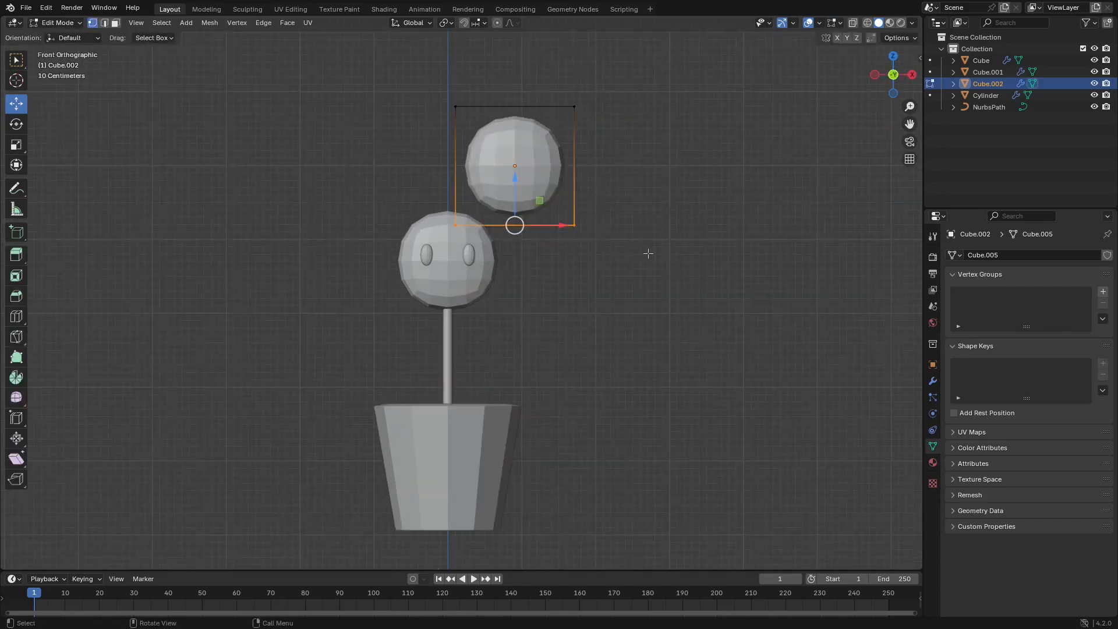
pyautogui.press('s')
pyautogui.press('x')
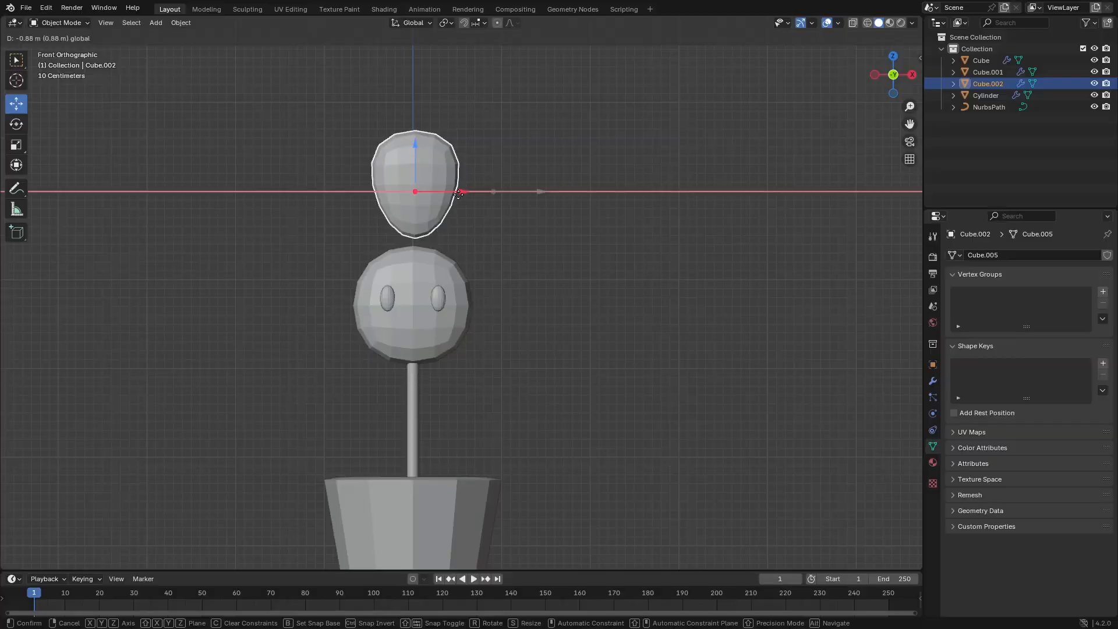
pyautogui.press('Return')
# - Duplicate the petal and move the copy along X beside the first petal
pyautogui.hotkey('shift', 'd')
pyautogui.press('x')
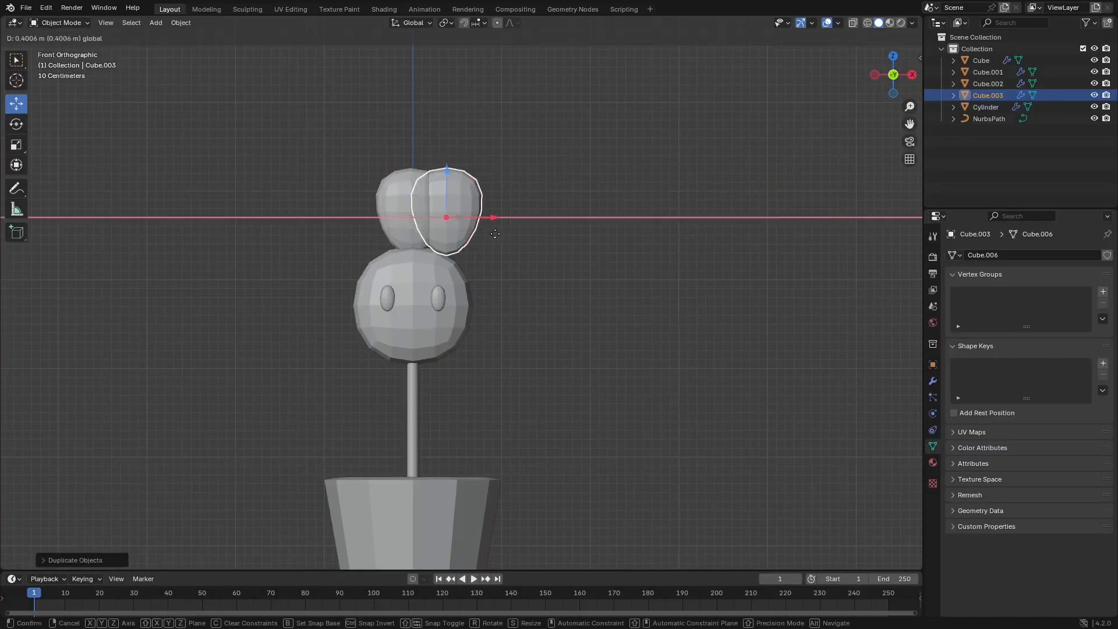
pyautogui.press('Return')
# - Rotate the second petal about 28° clockwise and lower it so that it rests against the head's edge
pyautogui.press('r')
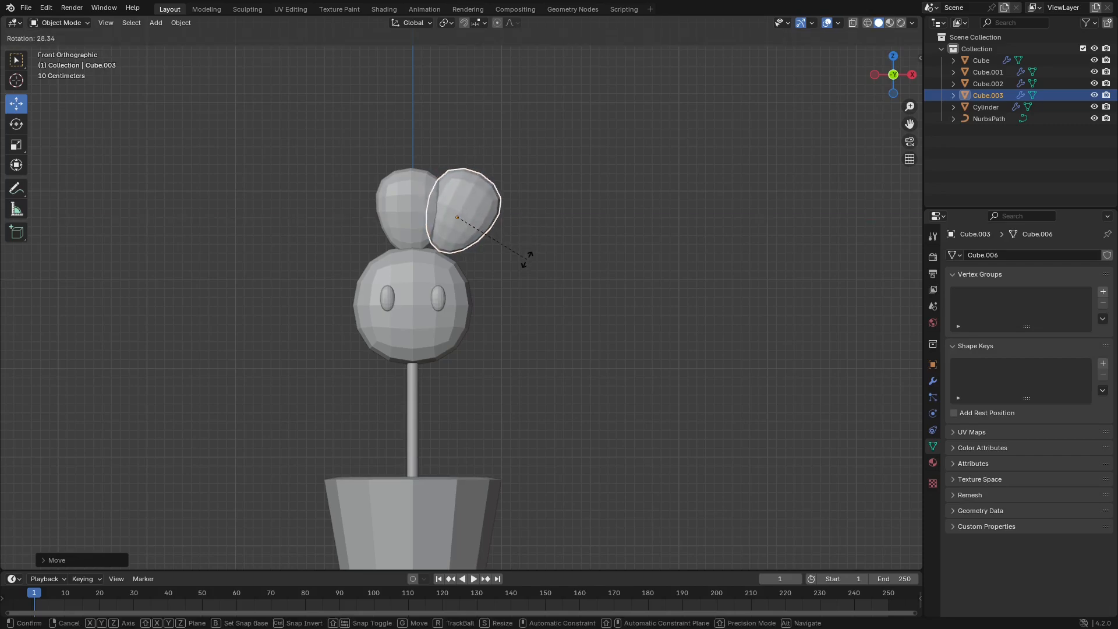
pyautogui.press('Return')
pyautogui.moveTo(454, 169); pyautogui.dragTo(453, 184)
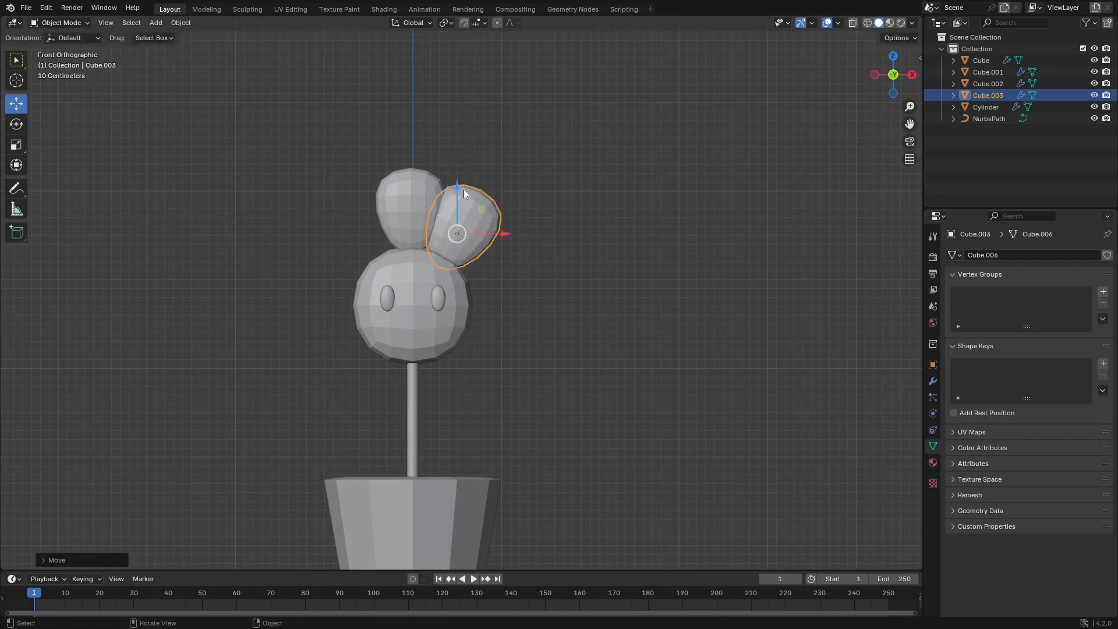
pyautogui.moveTo(507, 234); pyautogui.dragTo(507, 233)
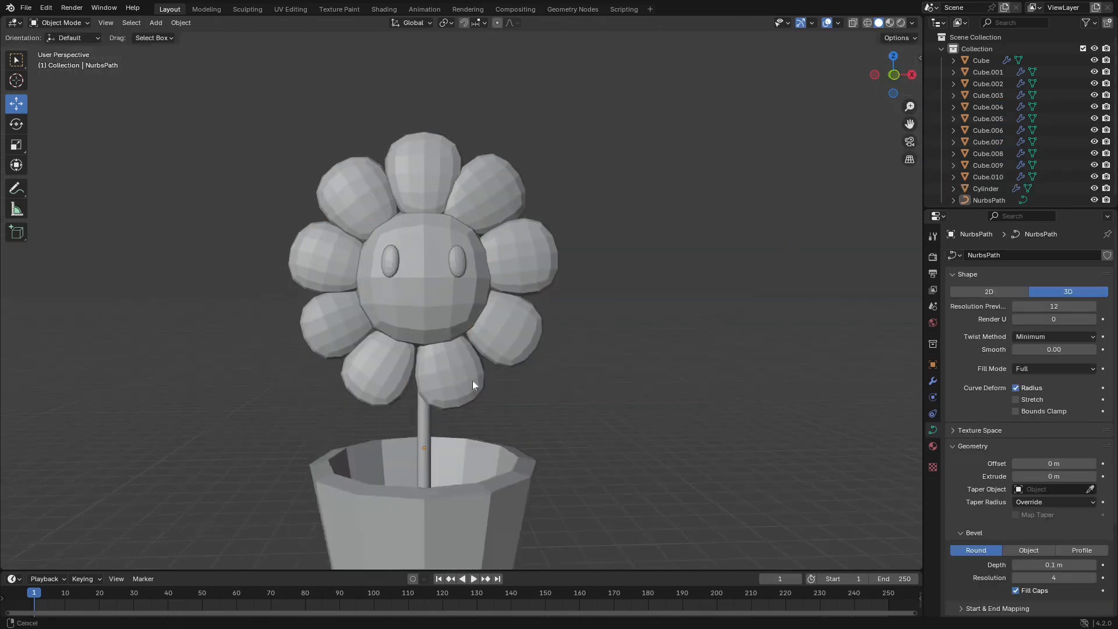
# - Edit the stem path's control points to bend it into an S-curve running from the pot up behind the head
pyautogui.scroll(2, 473, 381)
pyautogui.click(491, 323)
pyautogui.press('Tab')
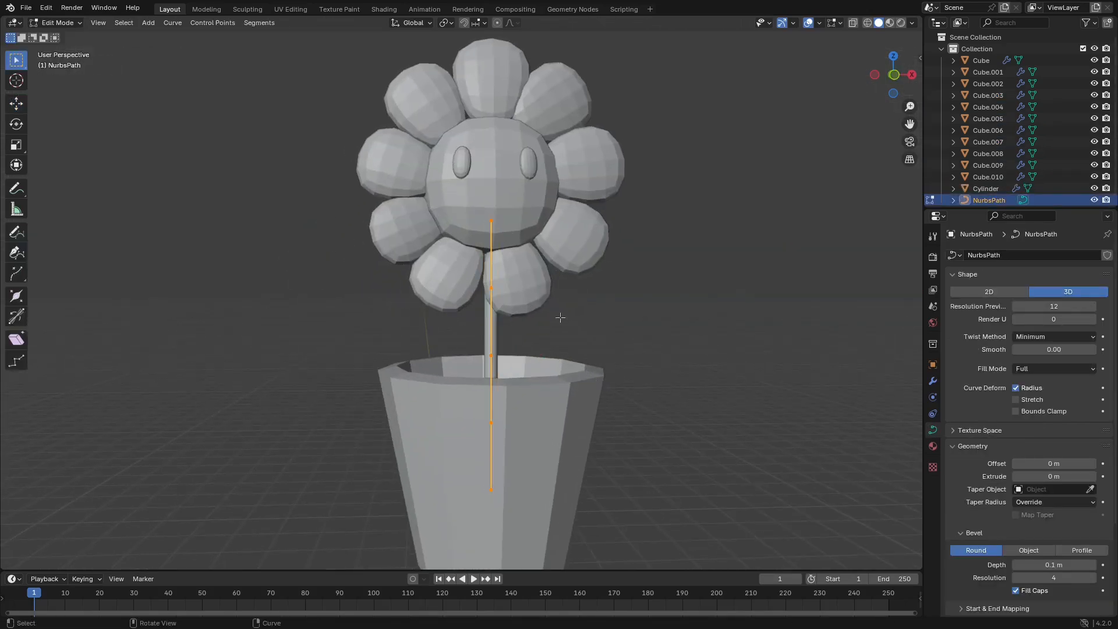
pyautogui.scroll(2, 537, 304)
pyautogui.press('KP_Divide')
pyautogui.scroll(3, 476, 284)
pyautogui.press('g')
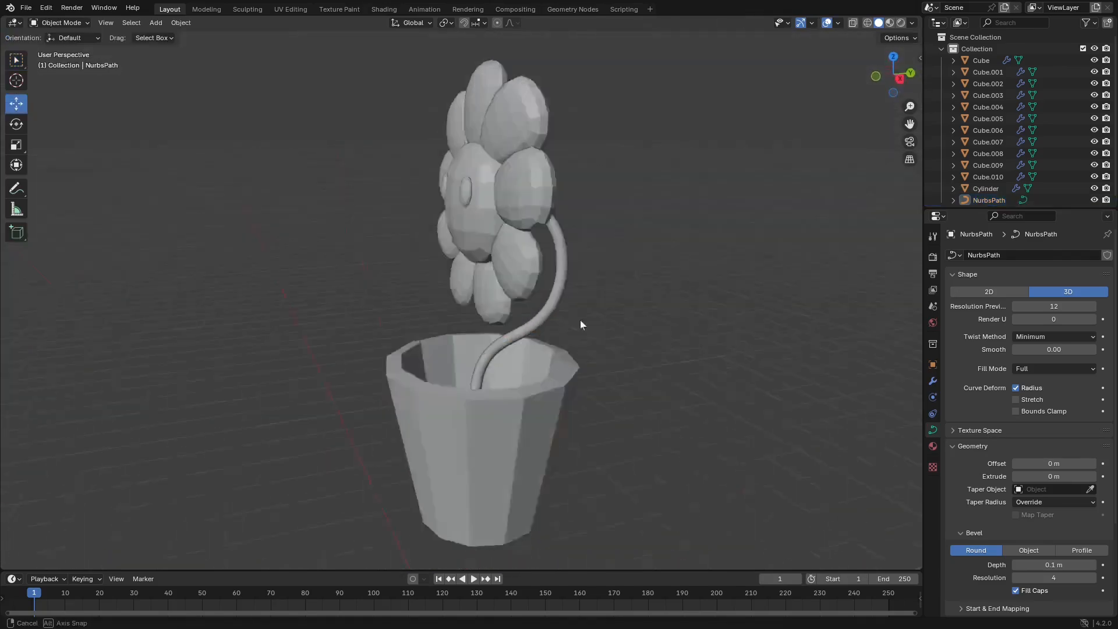
# - Duplicate the head, lay the copy flat and position it along Z inside the pot as a soil mound
pyautogui.moveTo(580, 320); pyautogui.dragTo(656, 321, button='middle')
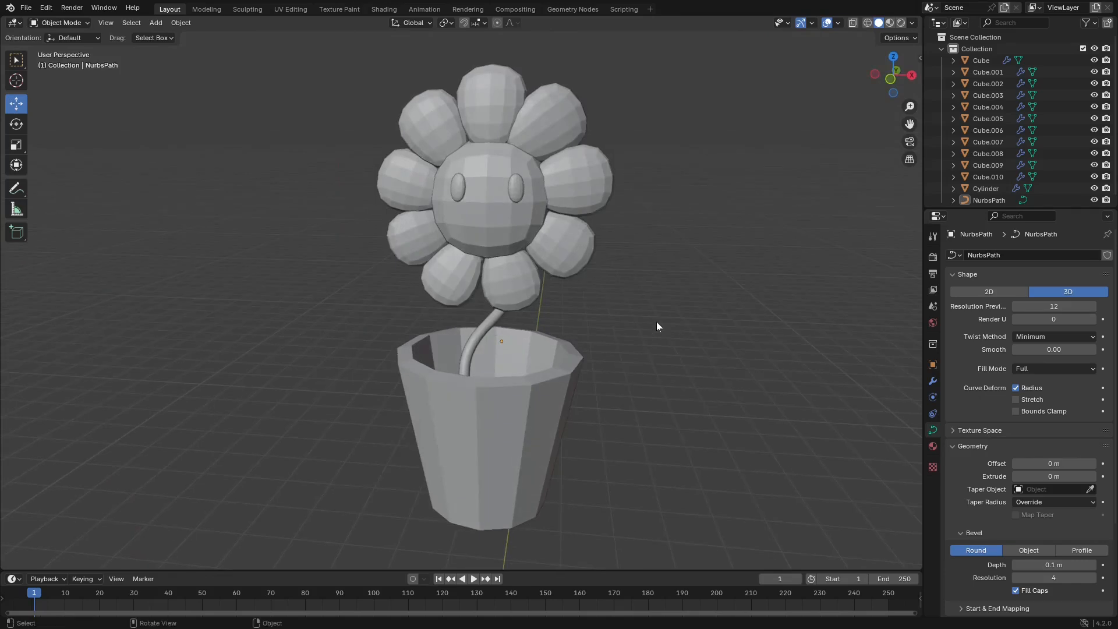
pyautogui.hotkey('shift', 'd')
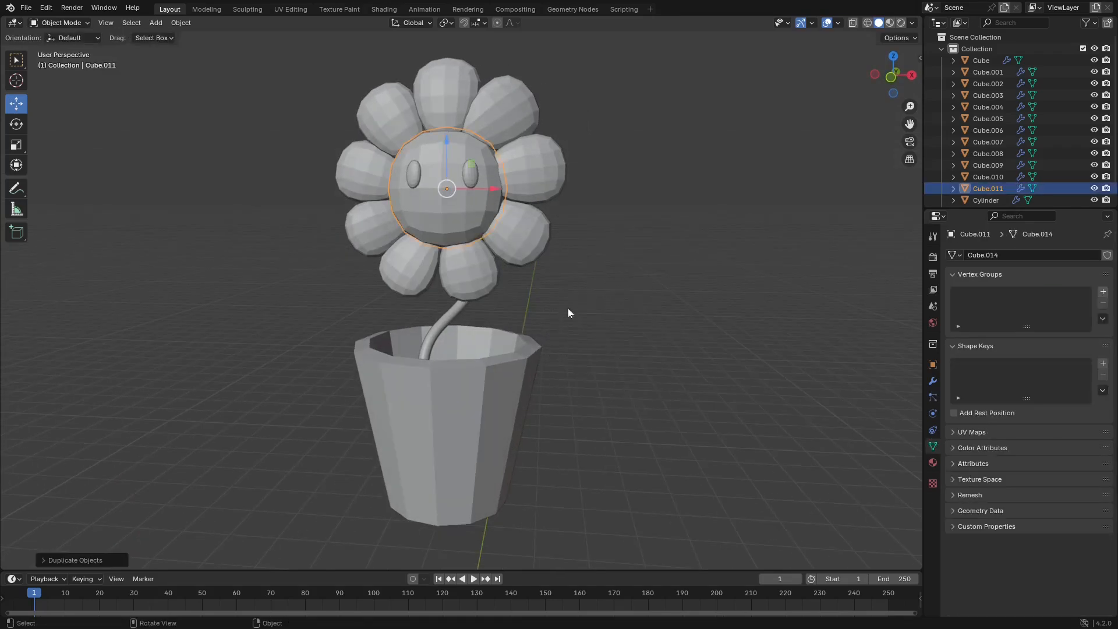
pyautogui.press('z')
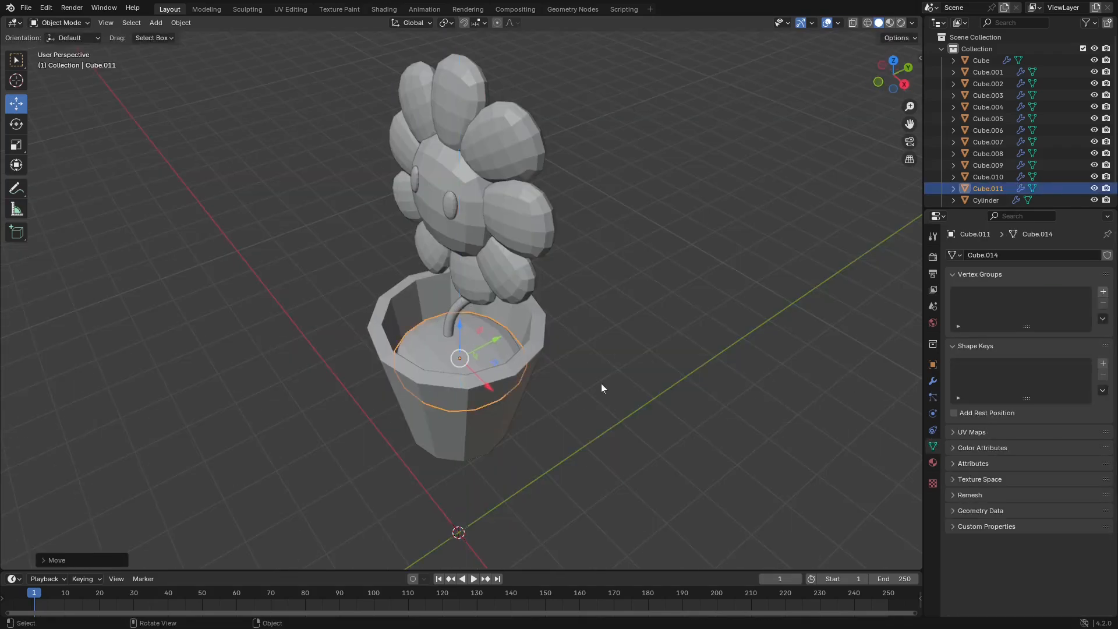
pyautogui.click(601, 383)
pyautogui.moveTo(601, 383); pyautogui.dragTo(506, 358, button='middle')
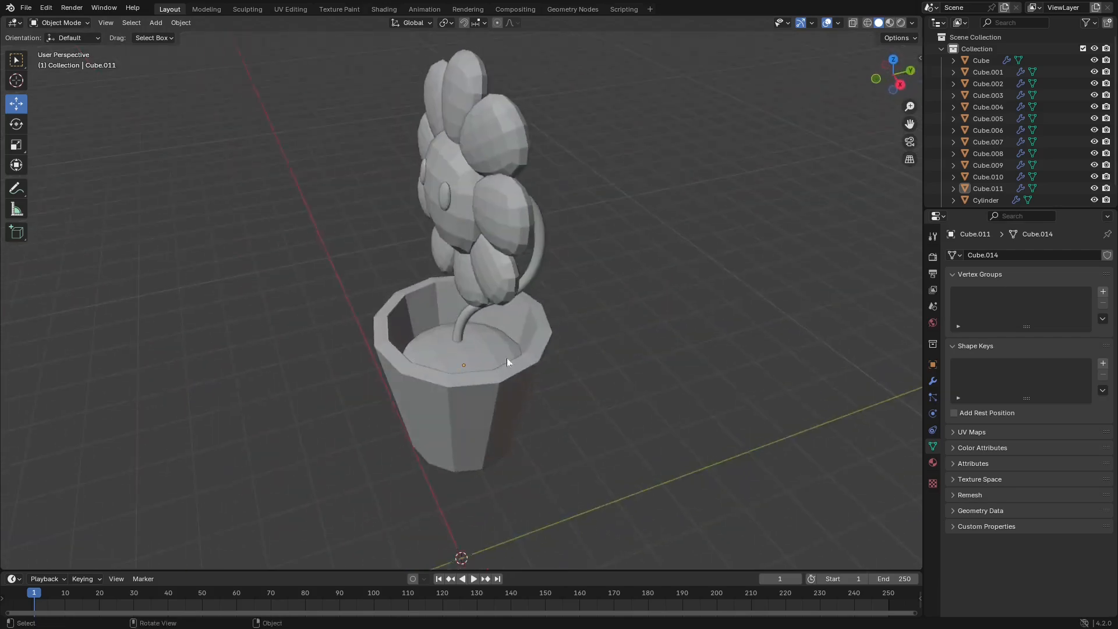
pyautogui.click(507, 358)
pyautogui.press('g')
pyautogui.press('z')
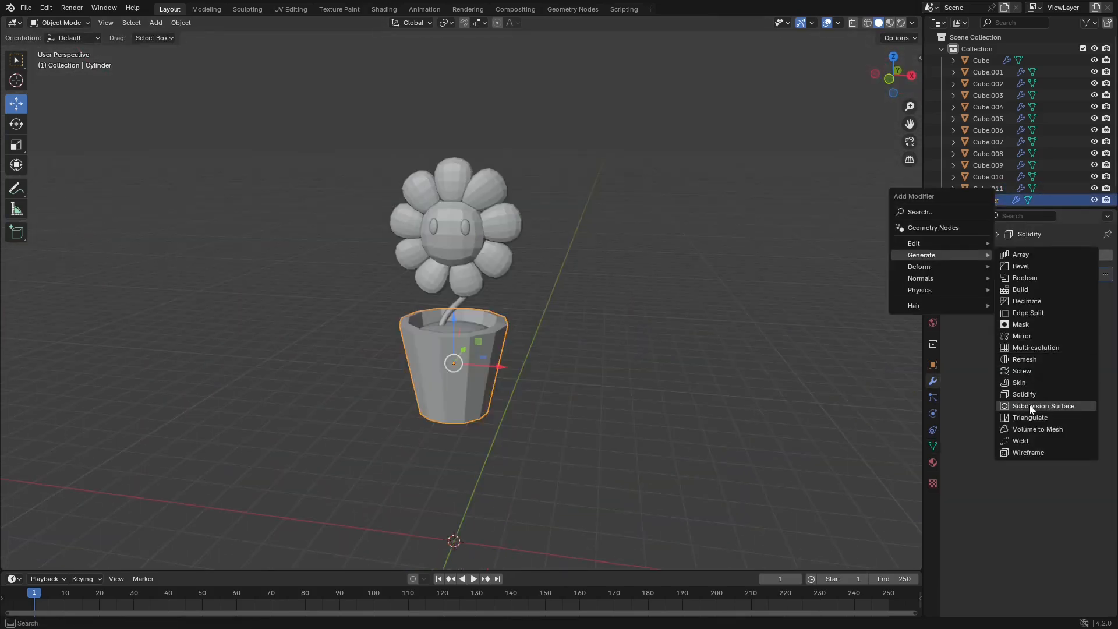
# - Add a level 2 Subdivision Surface modifier to the pot and insert two evenly spaced horizontal loop cuts around its wall
pyautogui.click(1030, 406)
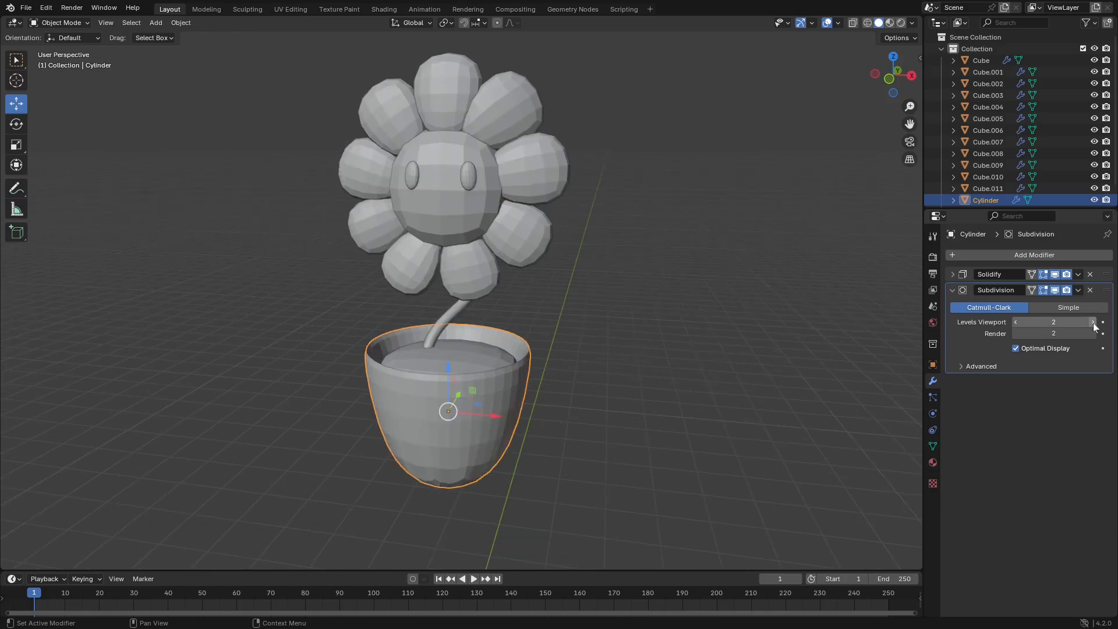
pyautogui.press('Tab')
pyautogui.hotkey('ctrl', 'r')
pyautogui.scroll(1, 487, 437)
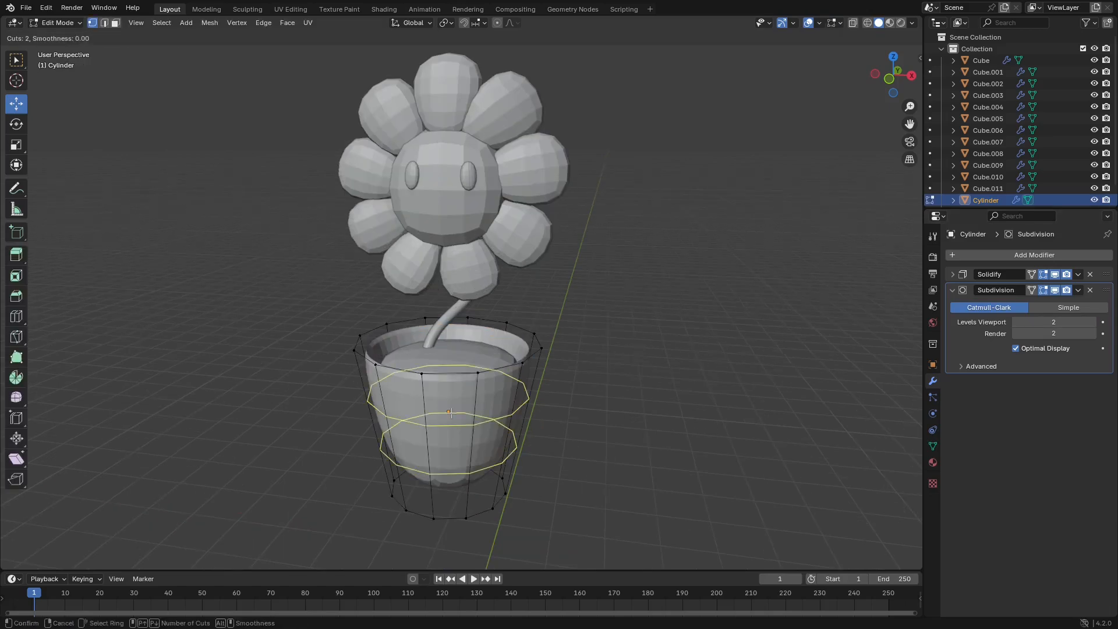
pyautogui.click(452, 414)
pyautogui.rightClick(452, 413)
# - Select the edge loop around the pot's top rim
pyautogui.keyDown('alt'); pyautogui.click(434, 375); pyautogui.keyUp('alt')
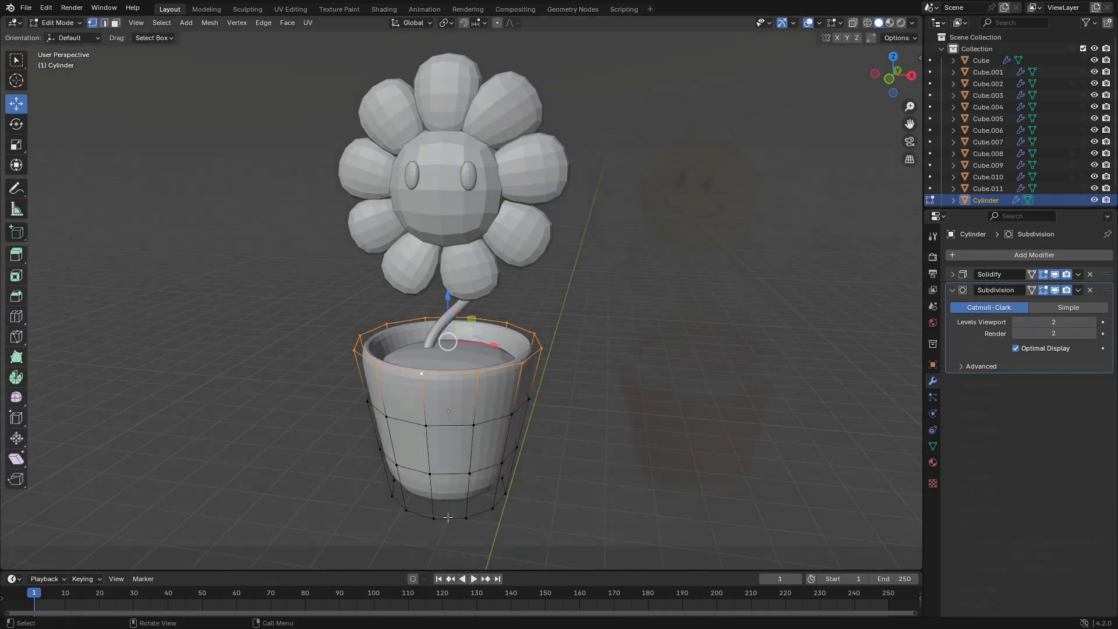